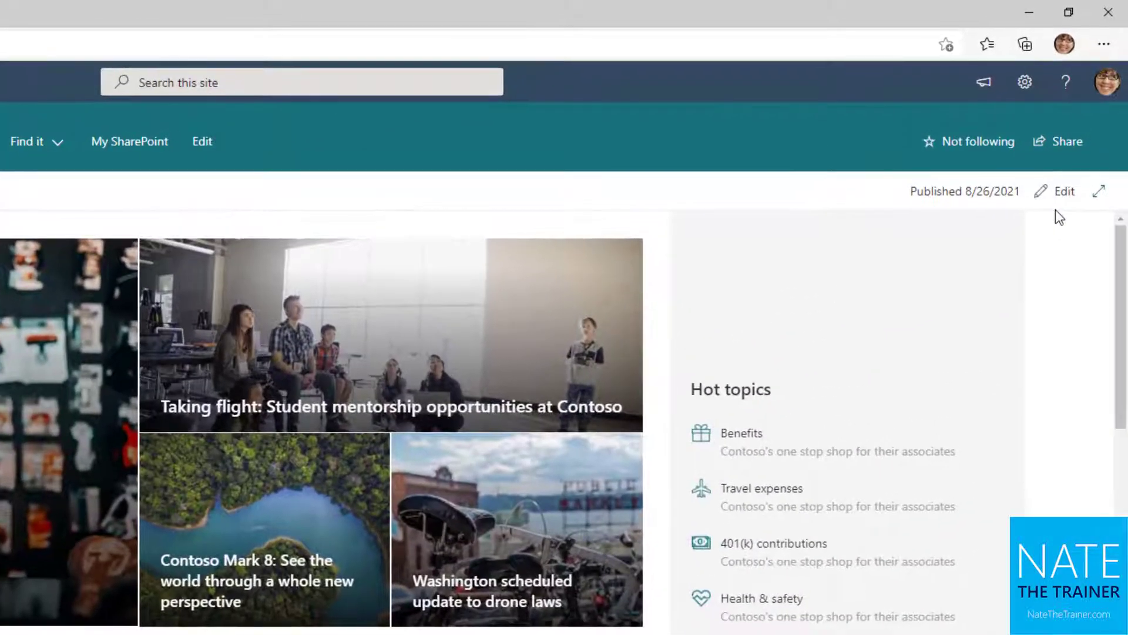
Start editing the landing page and open the settings of its main News web part
left_click(1060, 193)
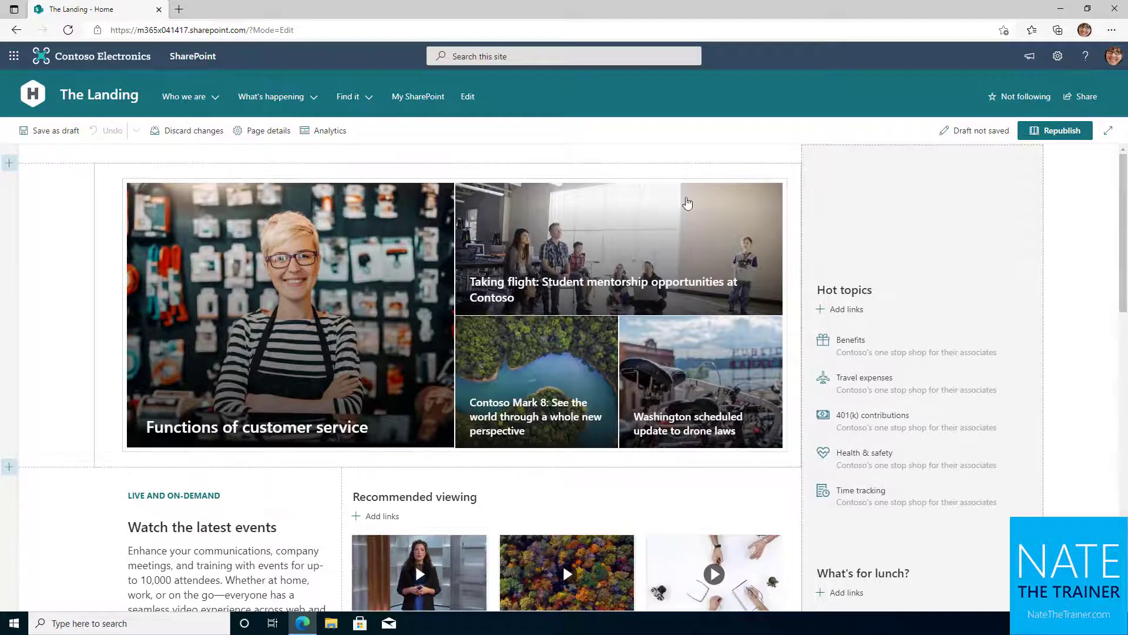
left_click(678, 196)
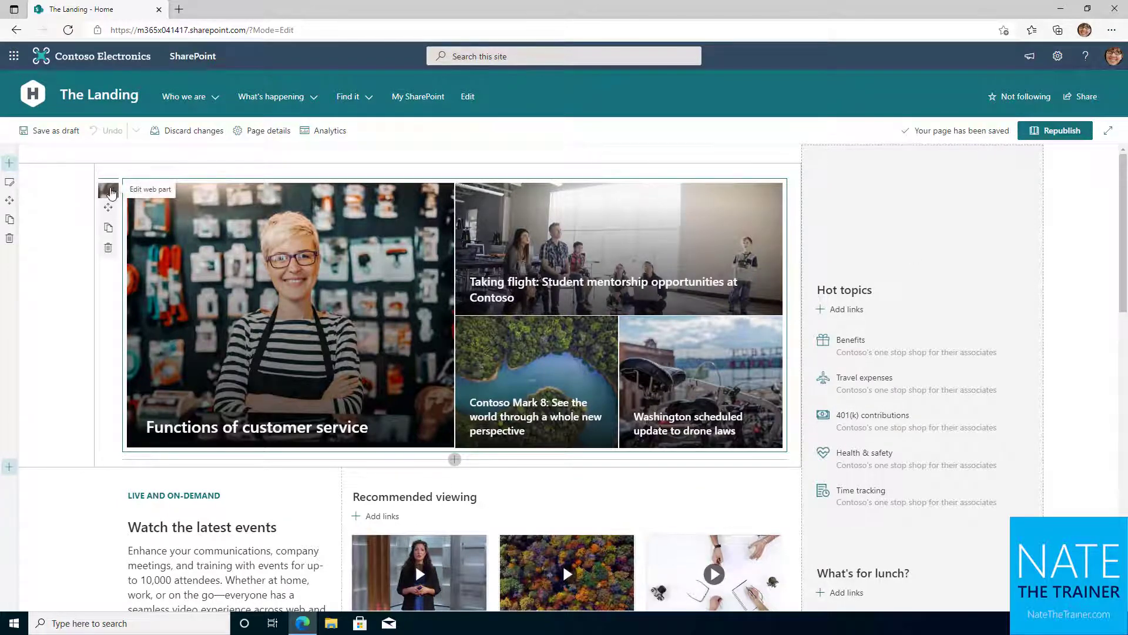
left_click(107, 189)
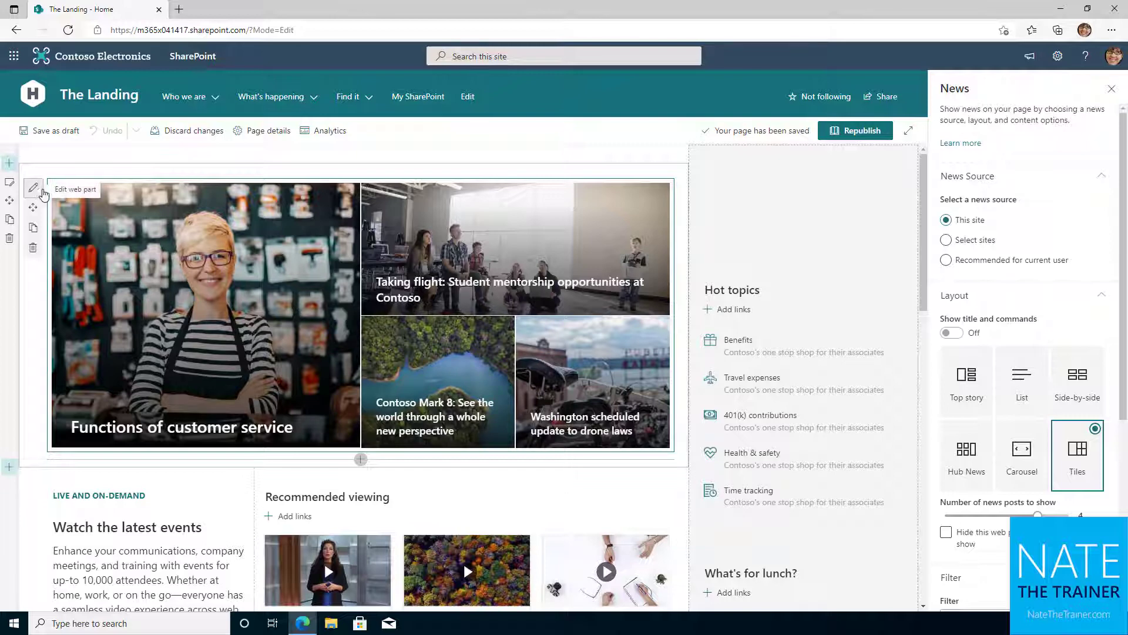
left_click(33, 187)
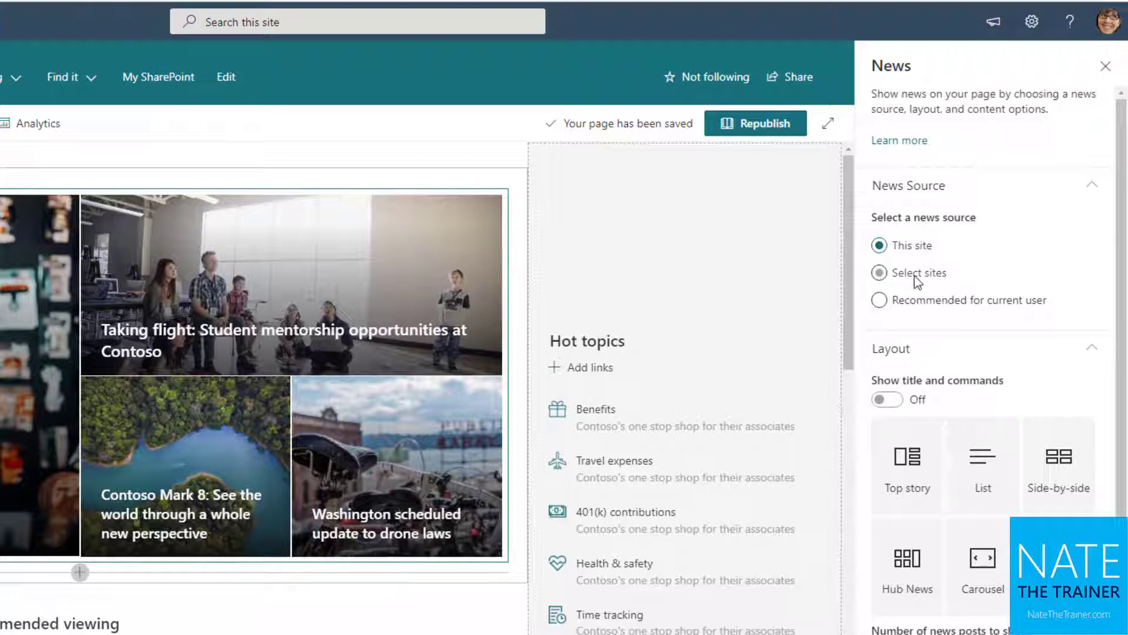
Set the news source to selected sites and add Mark 8 Project Team, Retail Operations, Global Sales, Project Management, Retail and Ask HR
left_click(917, 280)
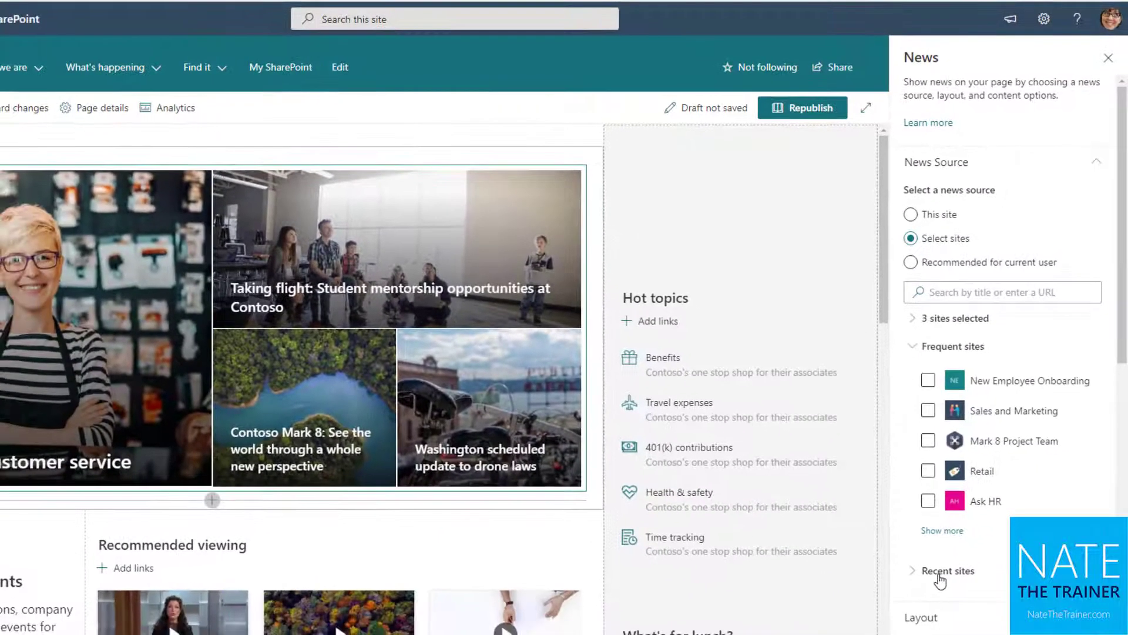
left_click(940, 532)
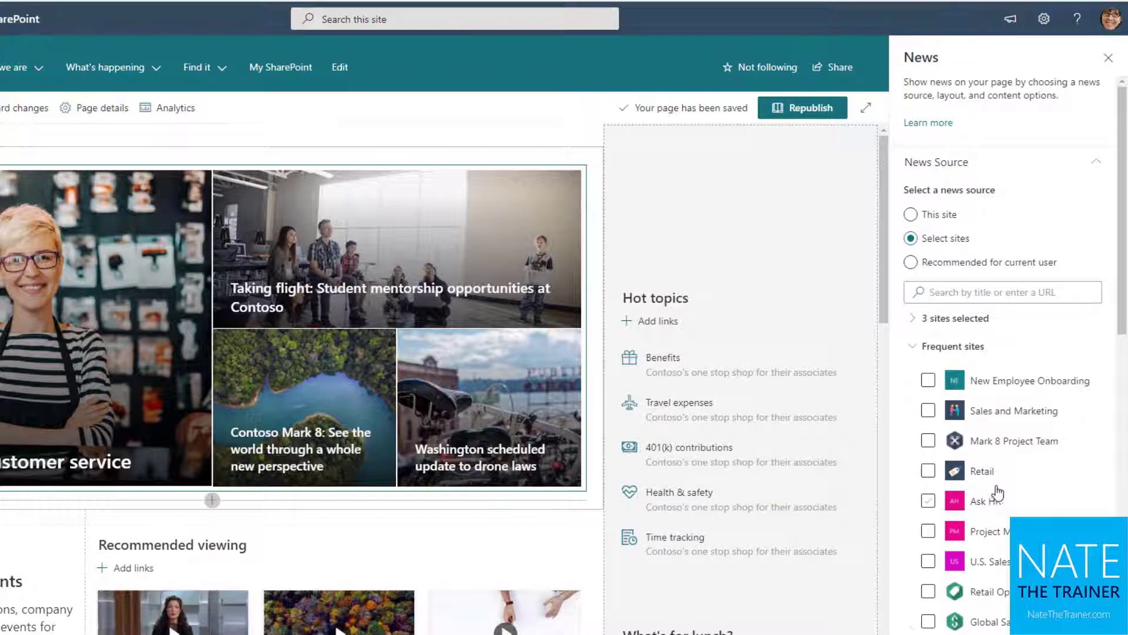
scroll(997, 490, "down", 2)
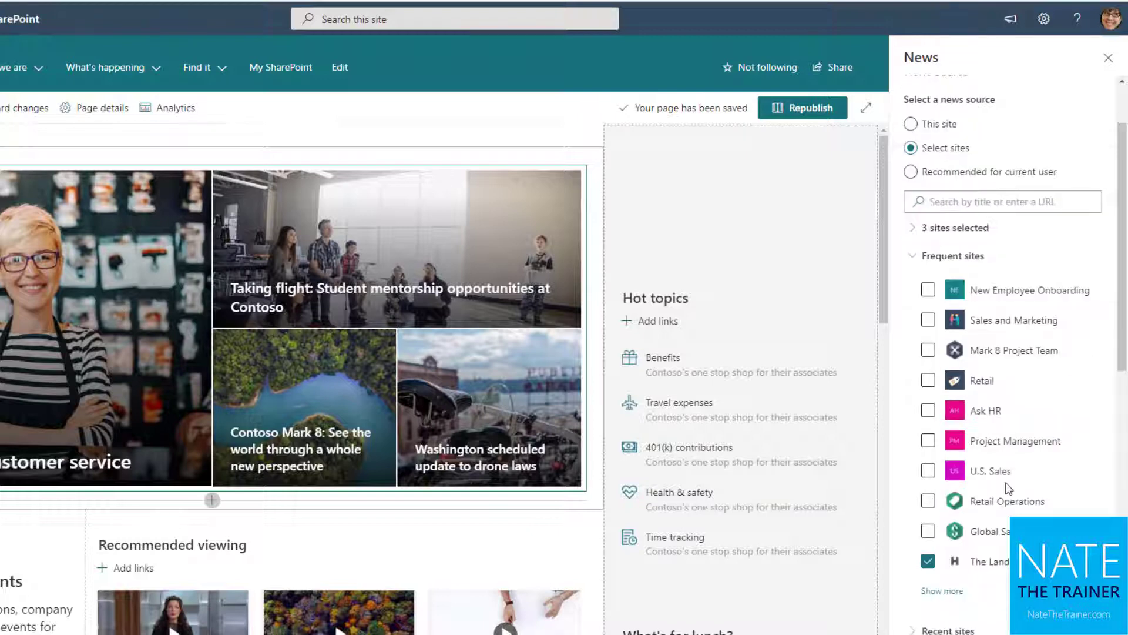
left_click(929, 352)
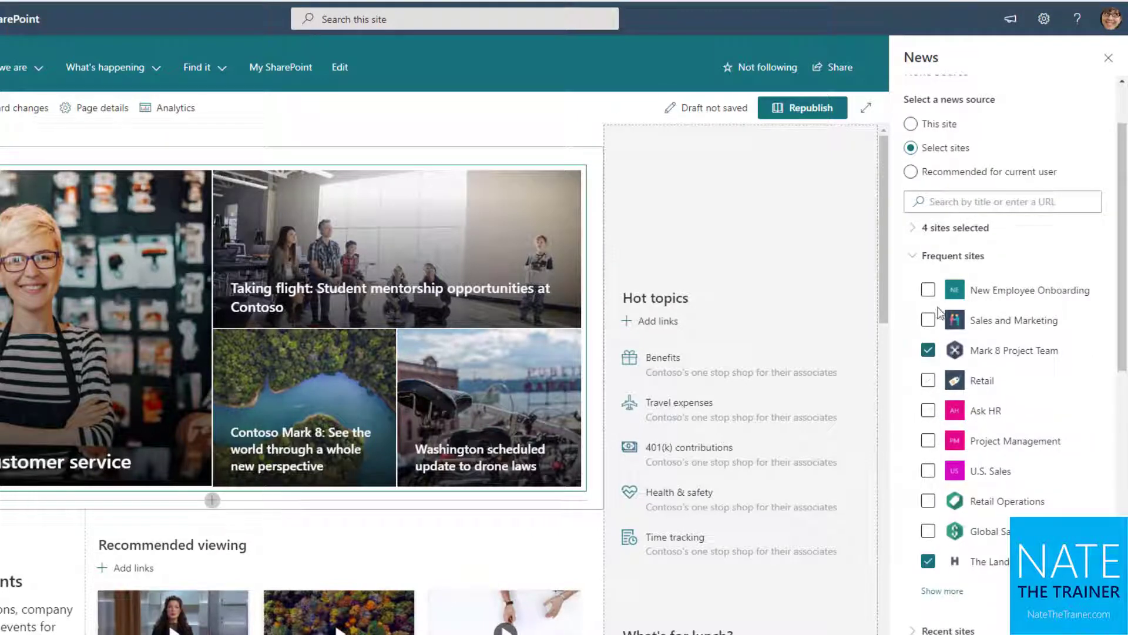
left_click(928, 503)
left_click(929, 532)
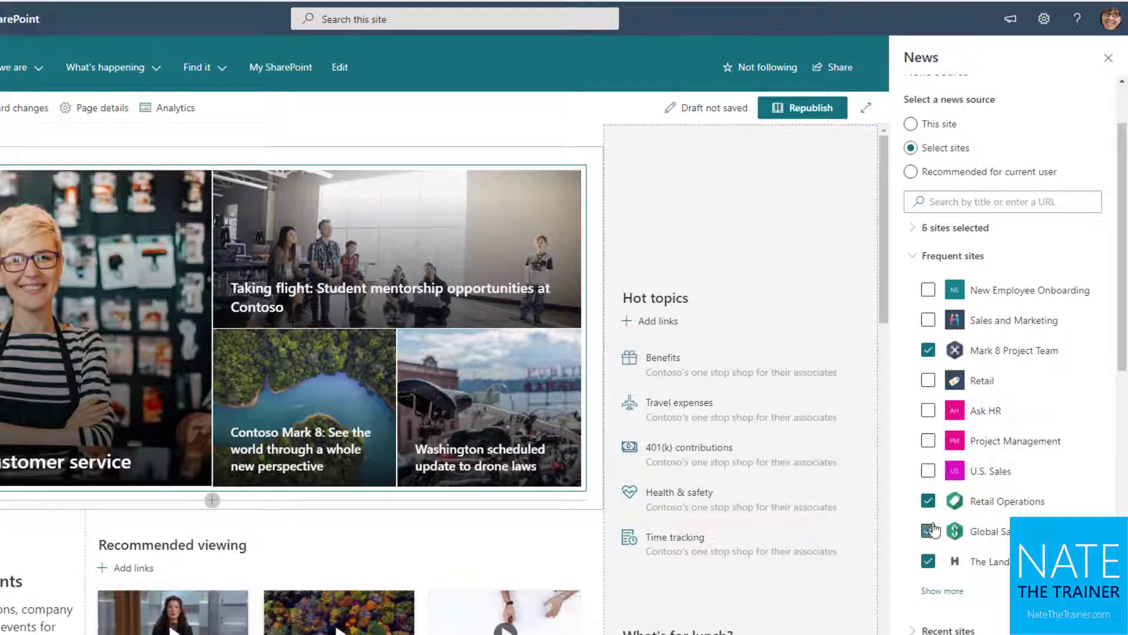
left_click(928, 441)
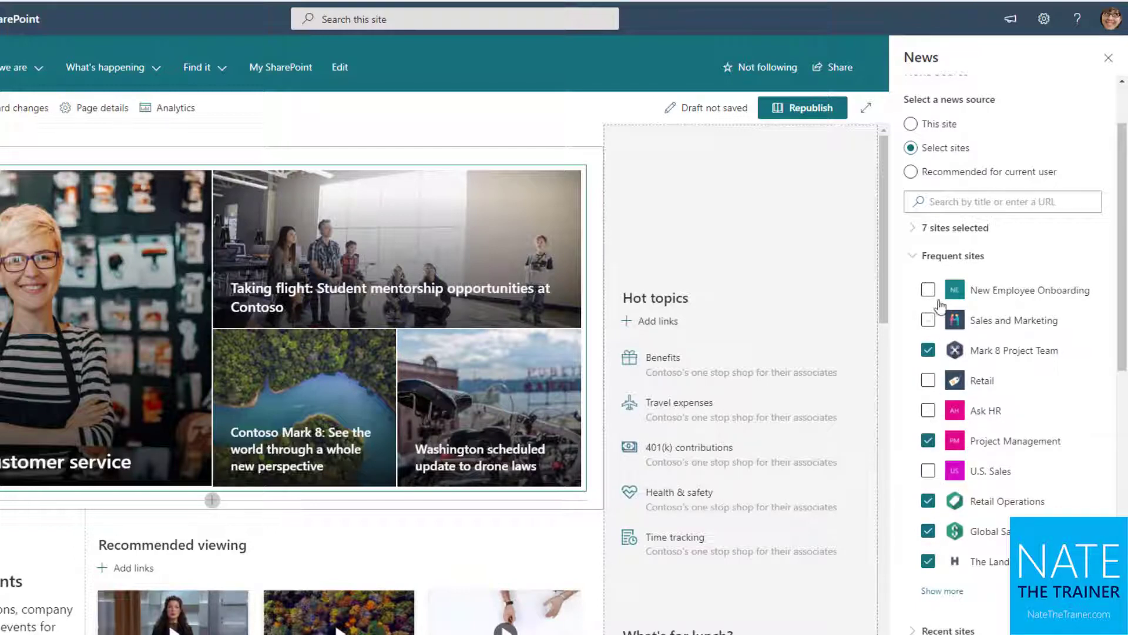
left_click(926, 382)
left_click(928, 411)
Change the News web part's layout to Top story
scroll(952, 367, "down", 6)
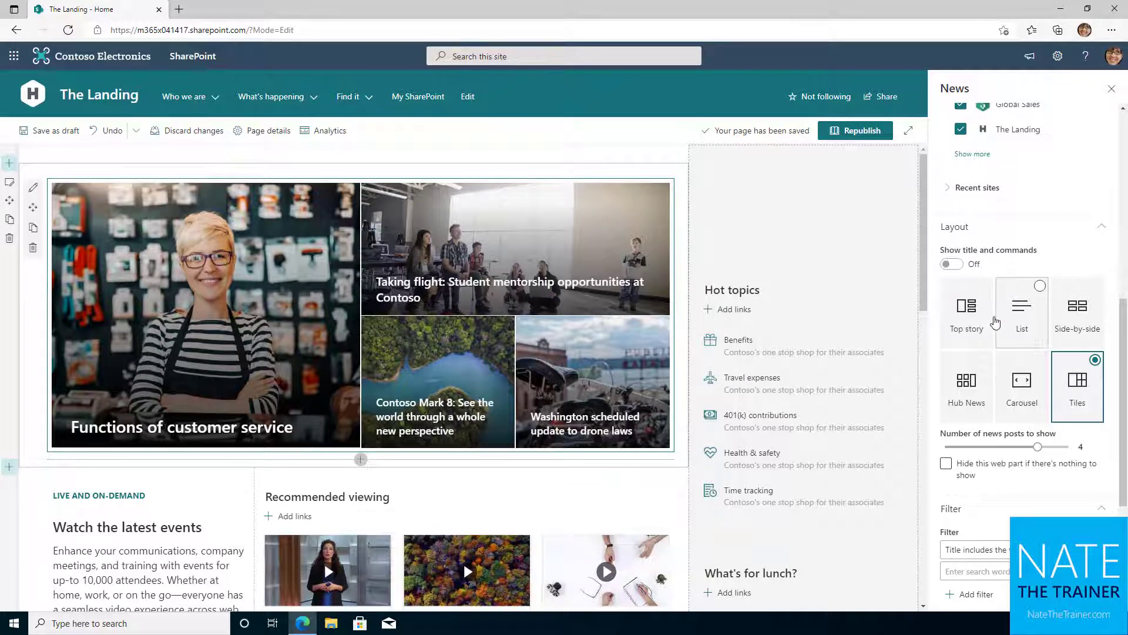
left_click(971, 331)
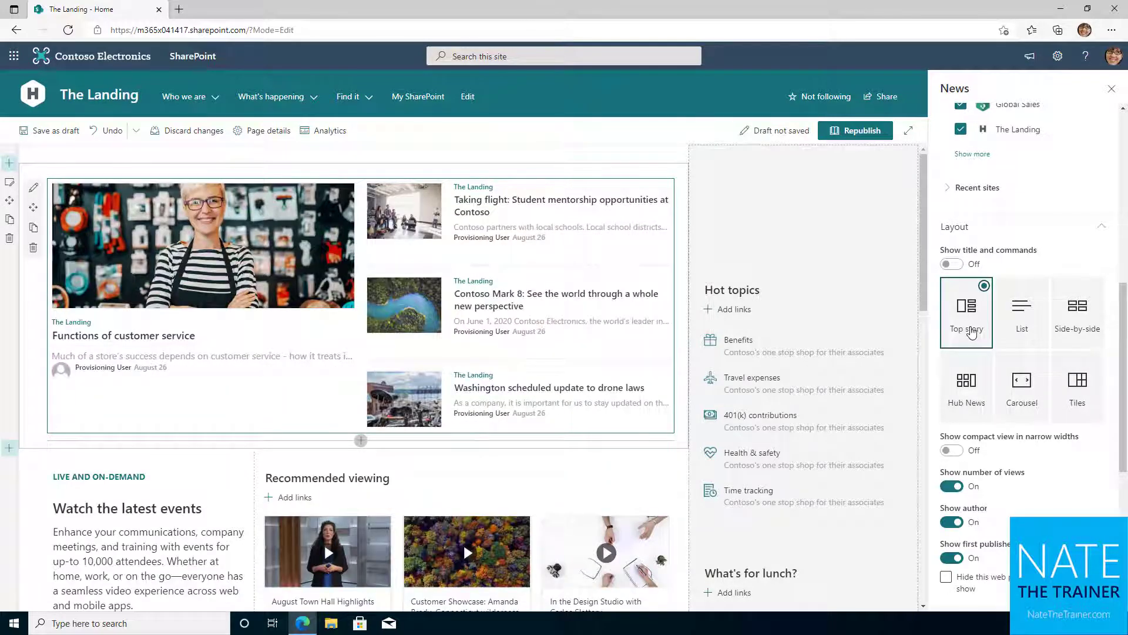
mouse_move(522, 234)
Open the news organizer and remove all four pinned posts from the news order
scroll(1054, 398, "down", 2)
scroll(1056, 379, "down", 2)
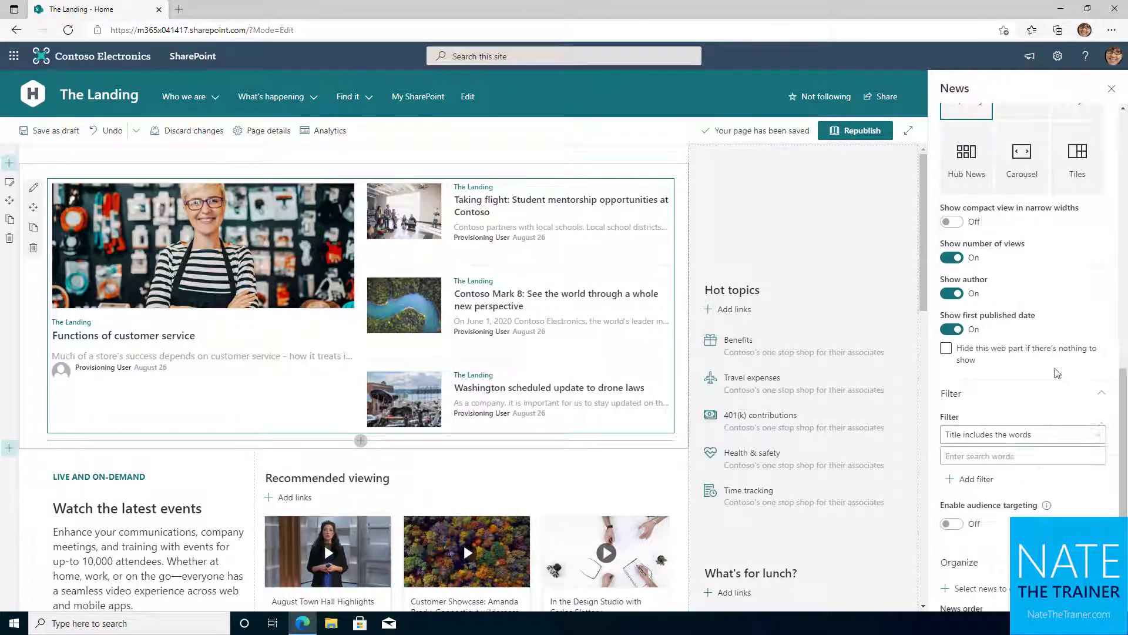
scroll(1057, 374, "down", 2)
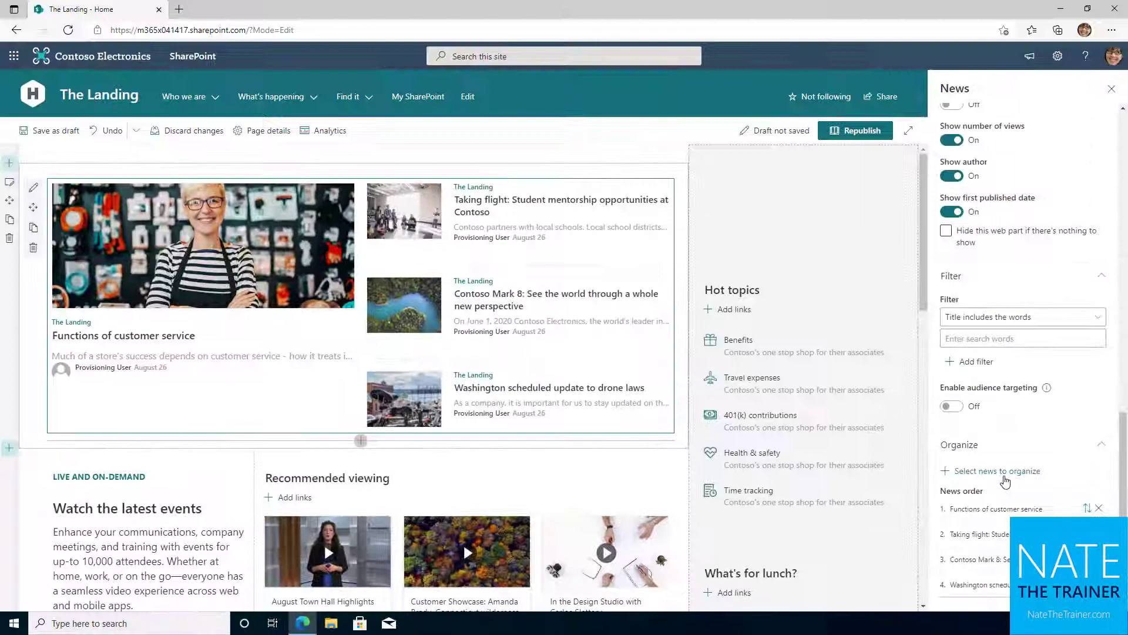
left_click(935, 390)
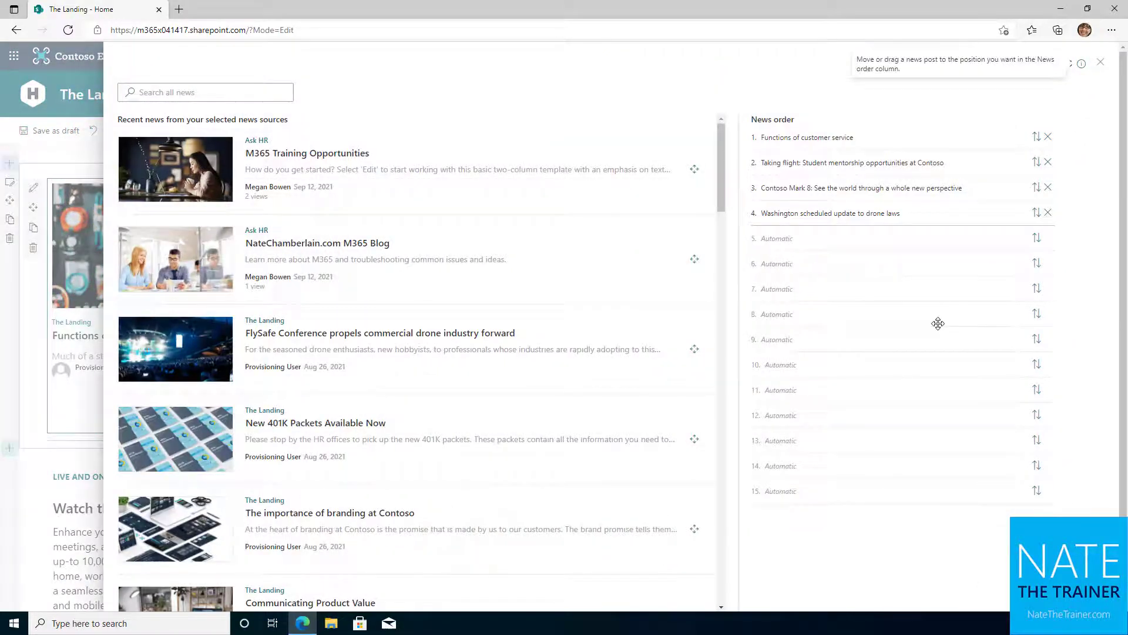
left_click(1047, 212)
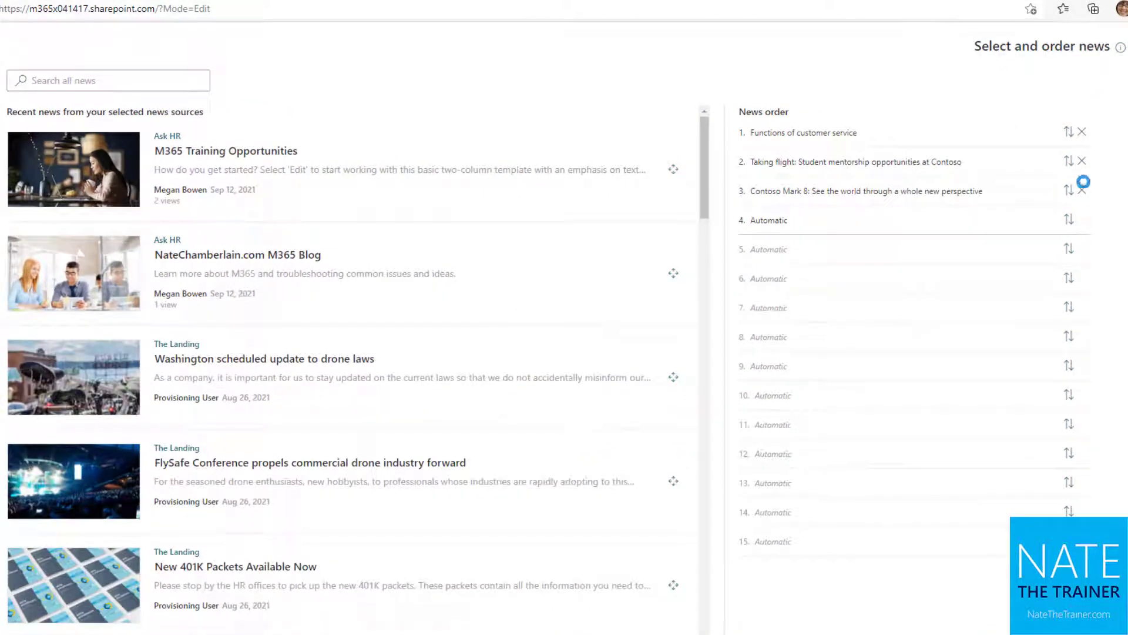
left_click(1082, 163)
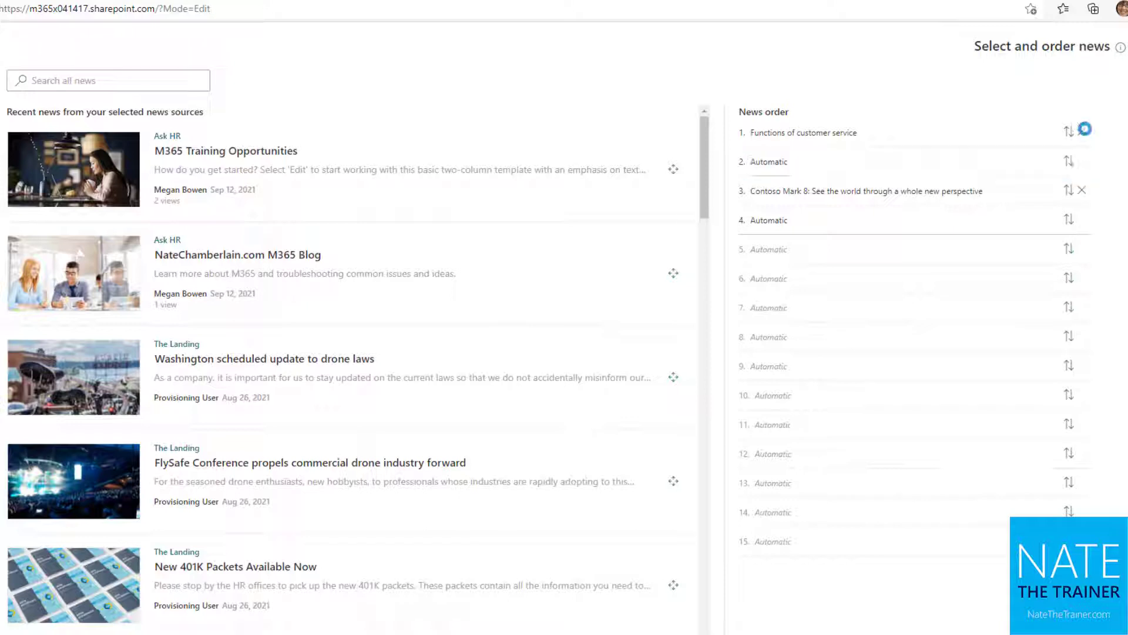
left_click(1083, 132)
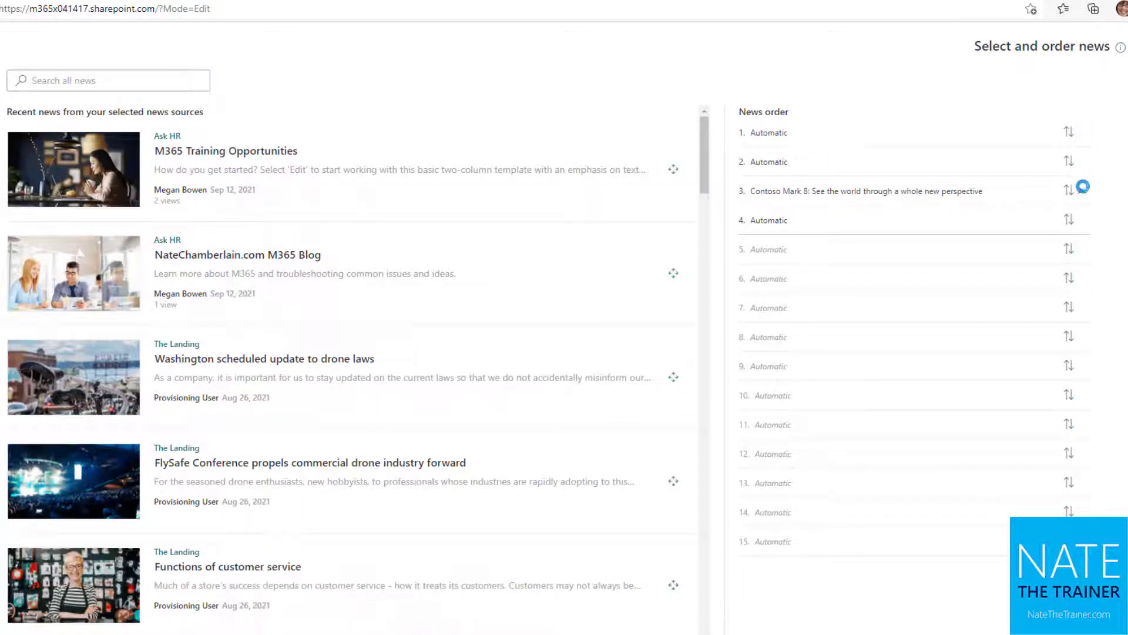
left_click(1083, 189)
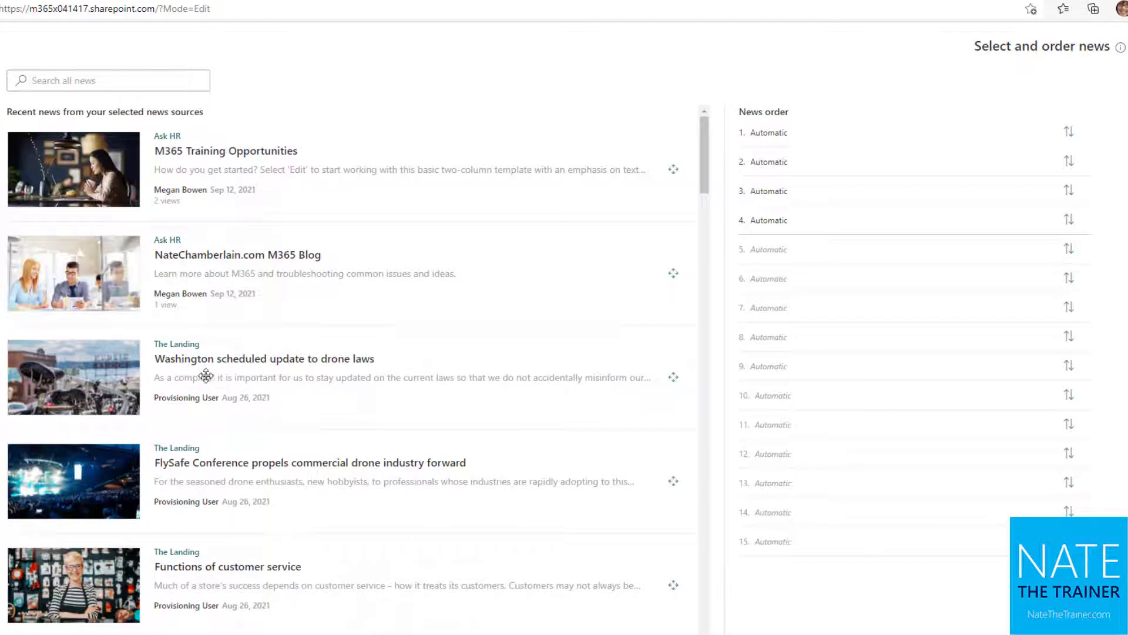
Pin "Washington scheduled update to drone laws" to position 1 and "Functions of customer service" to position 3, then close the organizer
left_click_drag(194, 368, 783, 128)
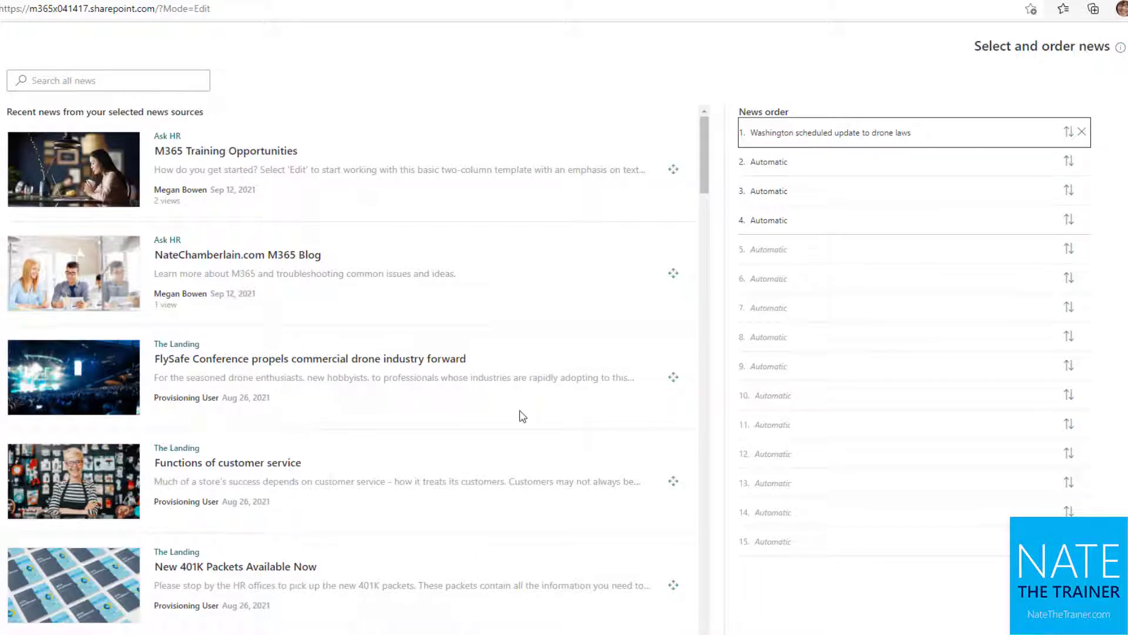
left_click_drag(169, 482, 850, 194)
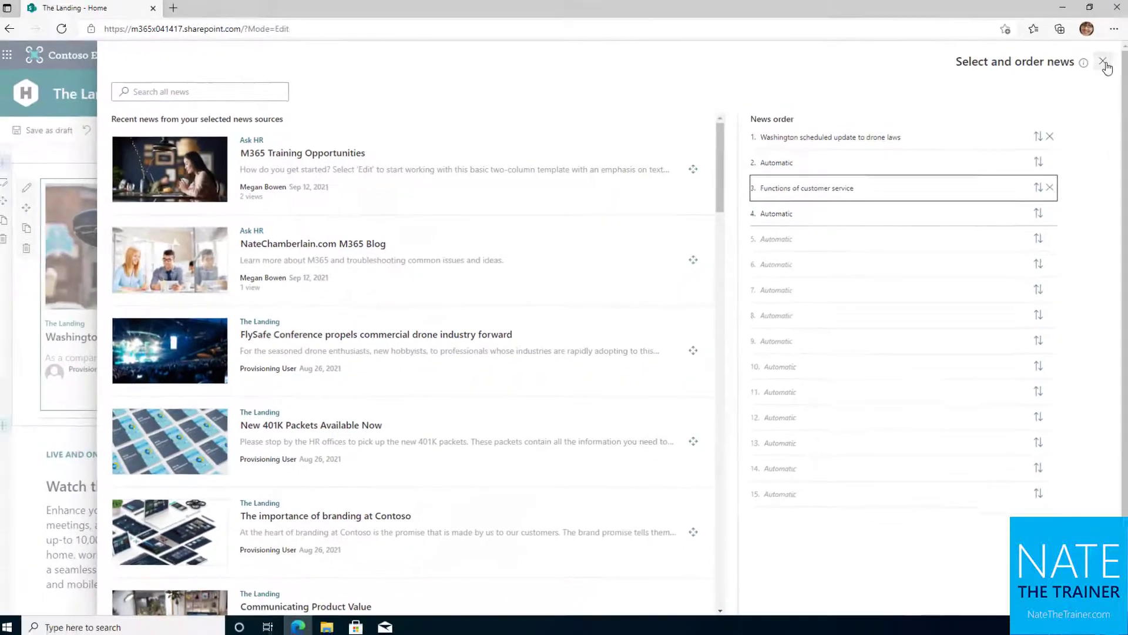
left_click(1102, 65)
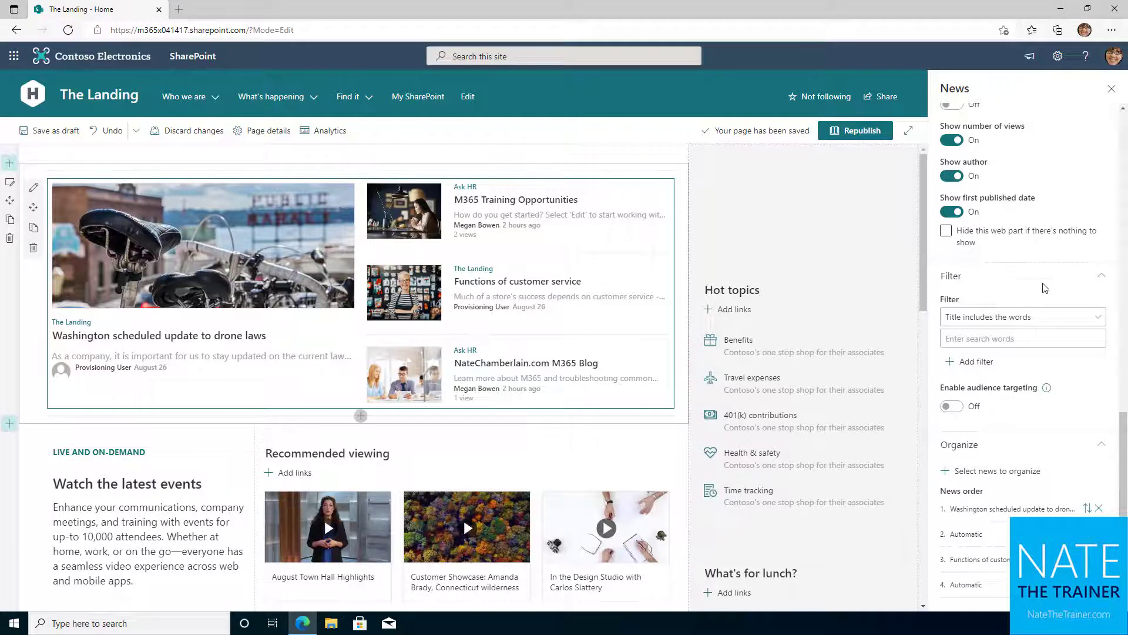
Remove Ask HR from the selected news sources and add it back
scroll(1045, 286, "up", 10)
scroll(1048, 292, "down", 1)
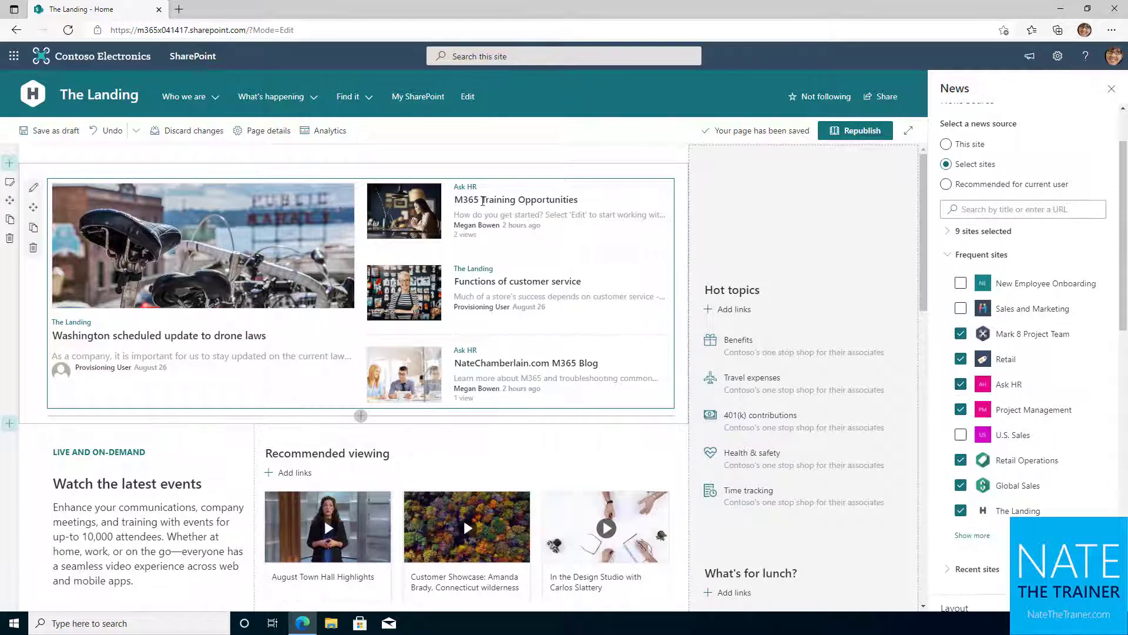
left_click(960, 386)
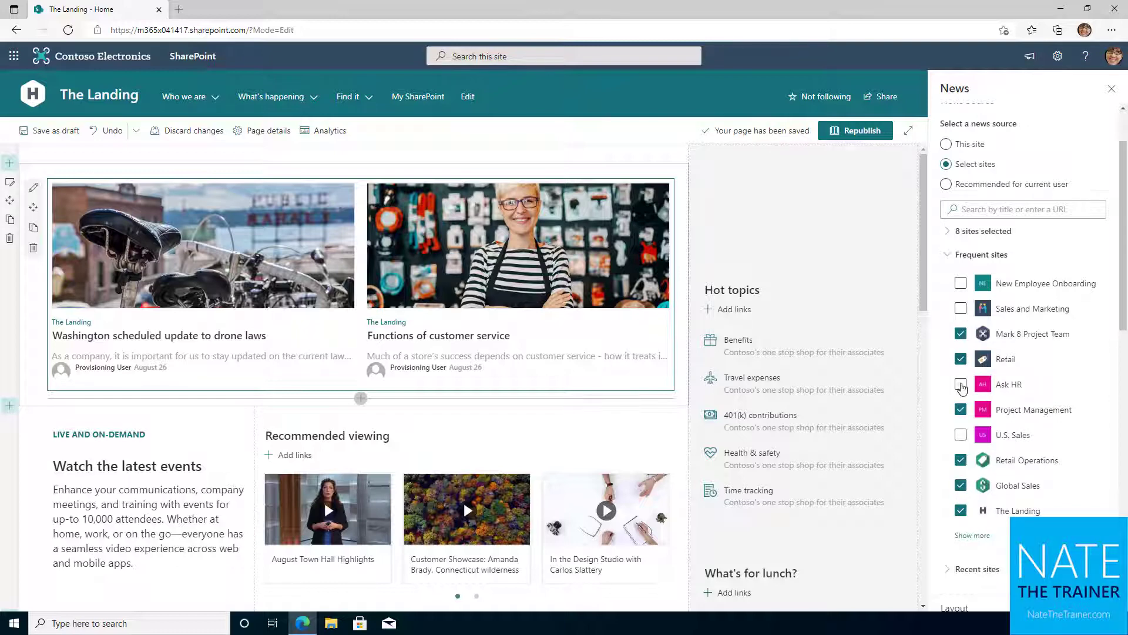
left_click(961, 385)
Republish the landing page and confirm the republishing
scroll(1043, 379, "down", 10)
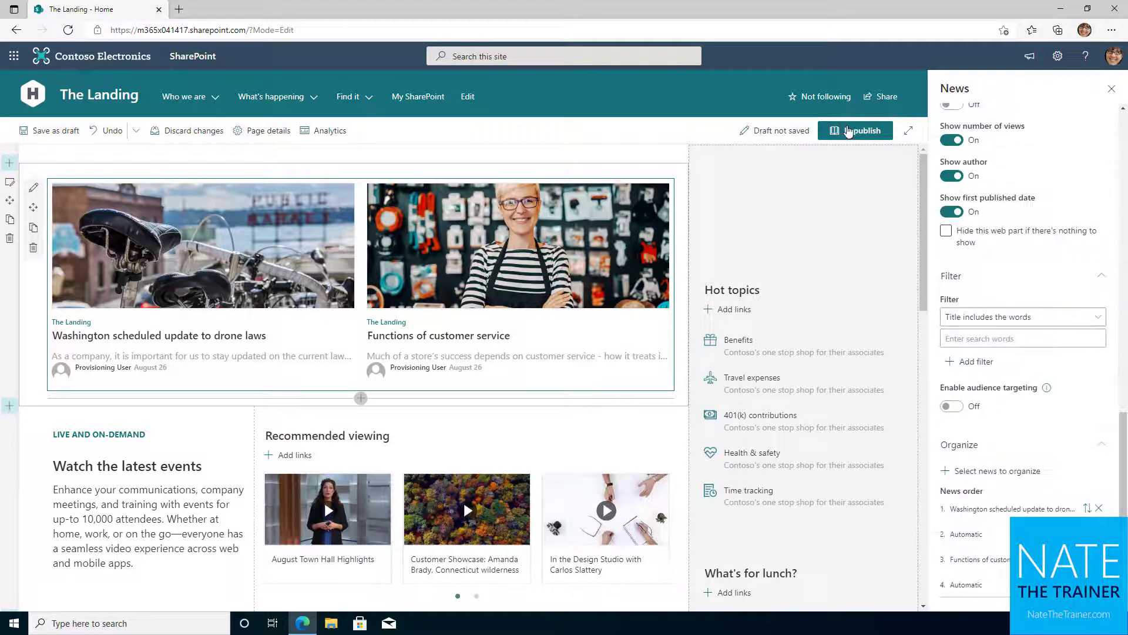
left_click(849, 131)
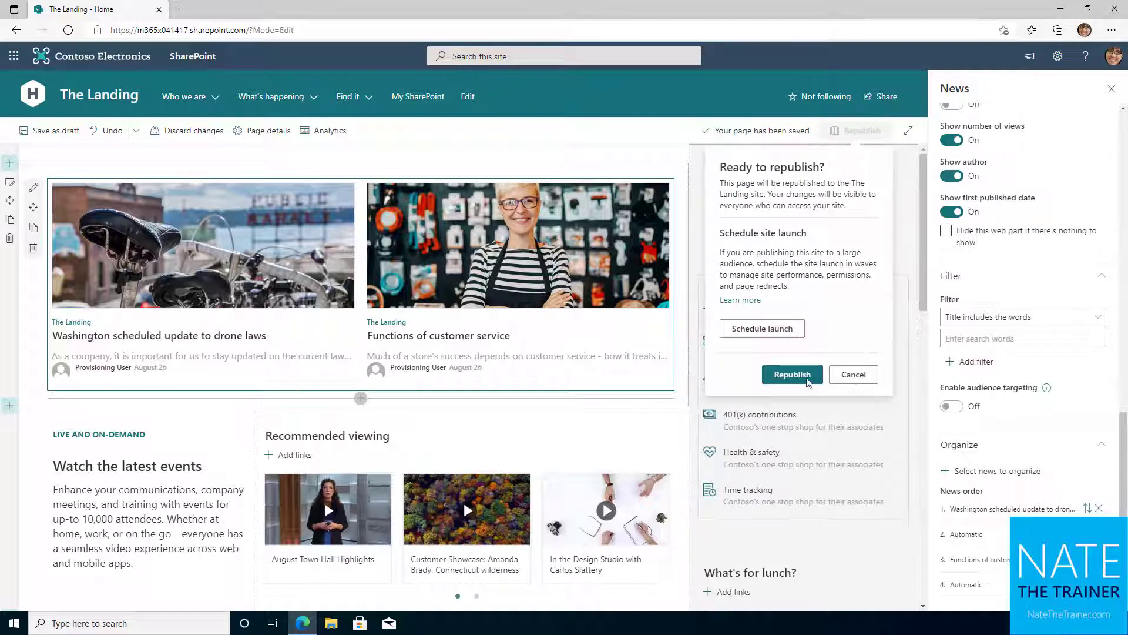
left_click(792, 374)
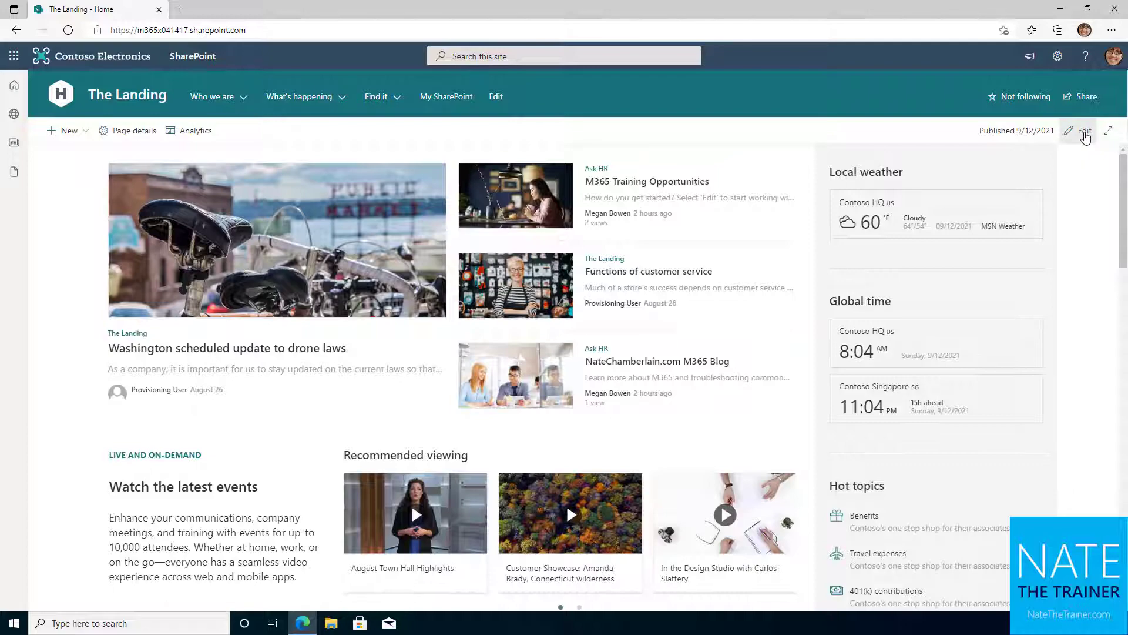
Reopen the landing page for editing and add a Highlighted content web part between Hot topics and What's for lunch?
left_click(1085, 132)
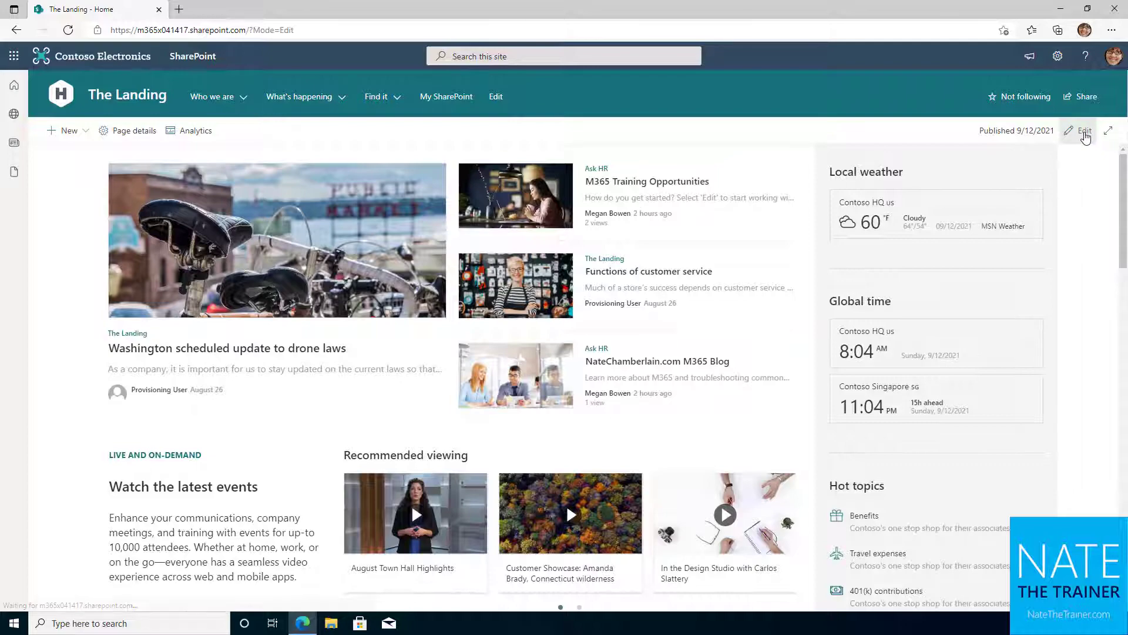
scroll(936, 324, "down", 8)
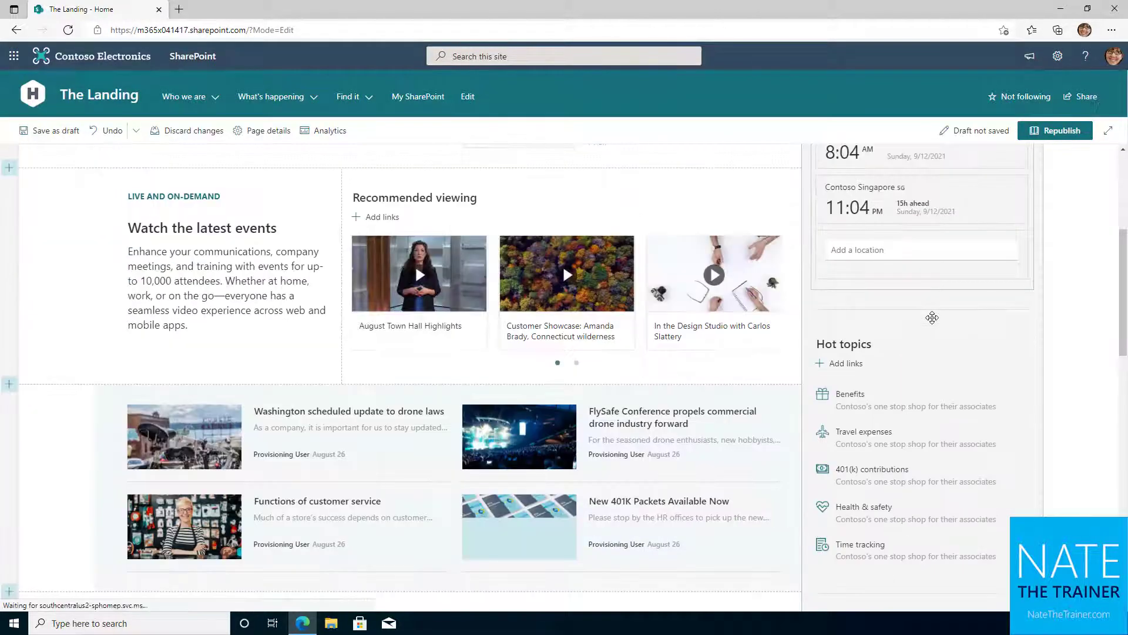
scroll(932, 318, "down", 1)
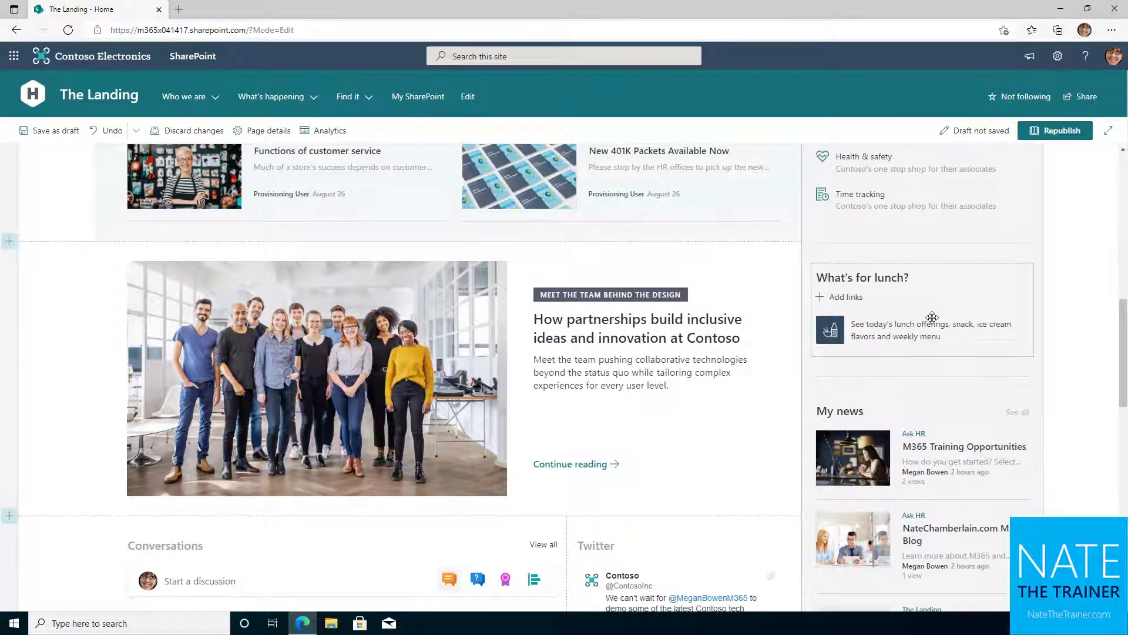
left_click(922, 235)
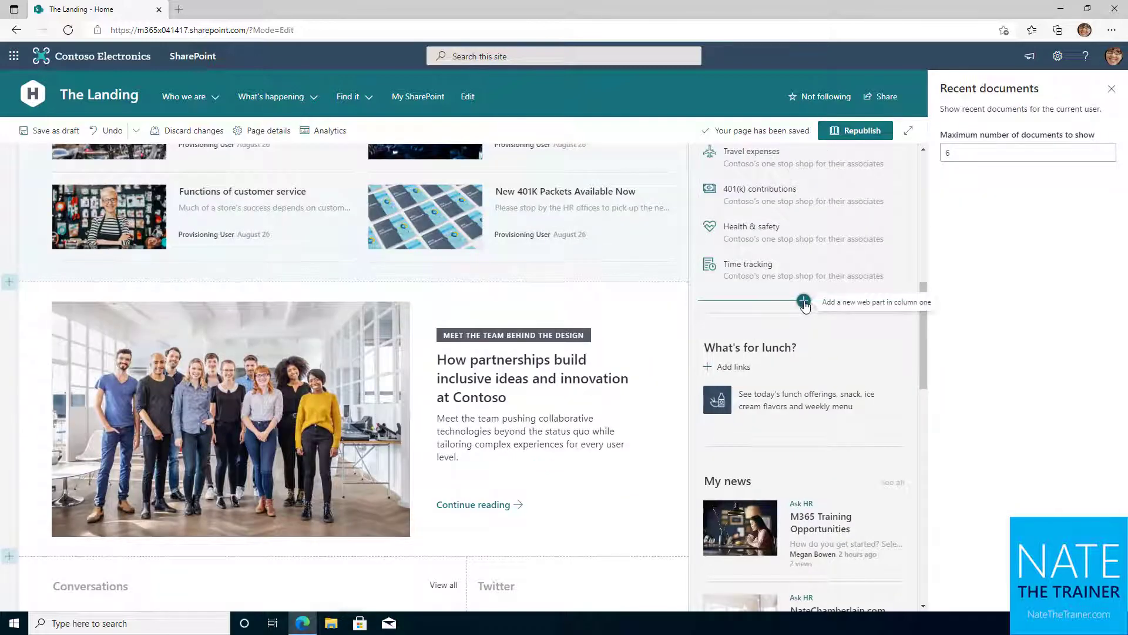
left_click(804, 301)
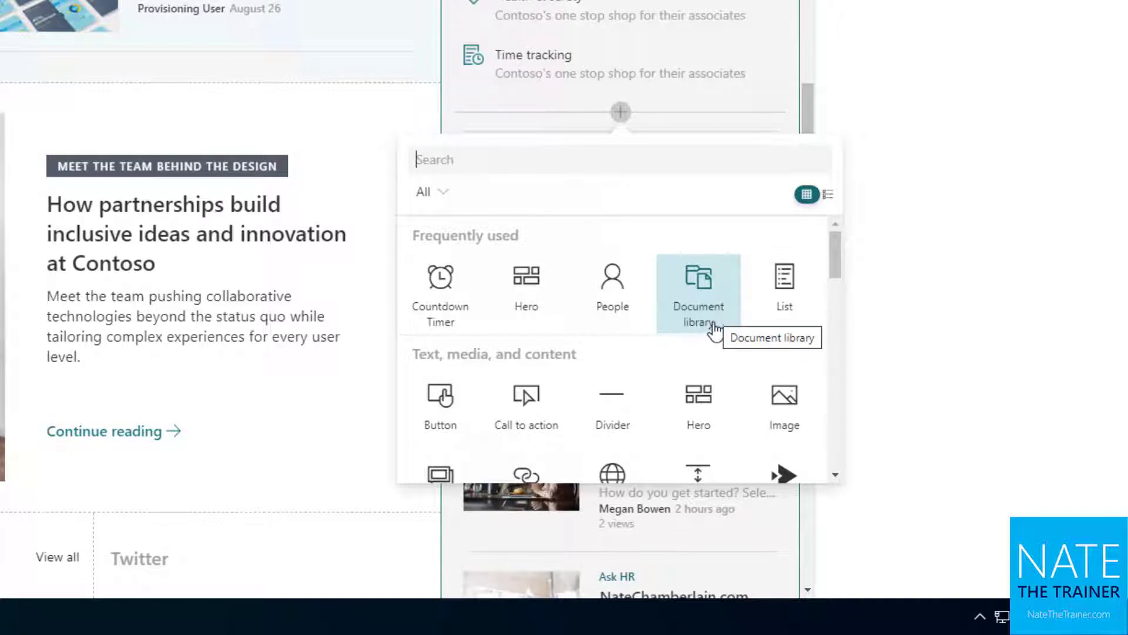
scroll(685, 351, "down", 1)
scroll(685, 352, "down", 3)
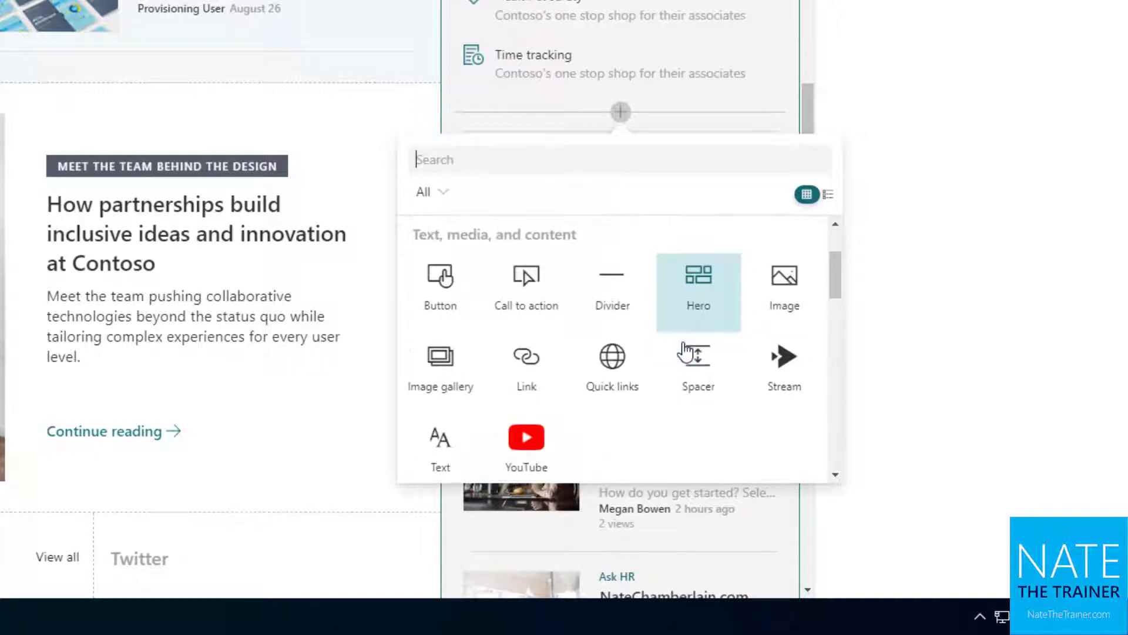
left_click(630, 378)
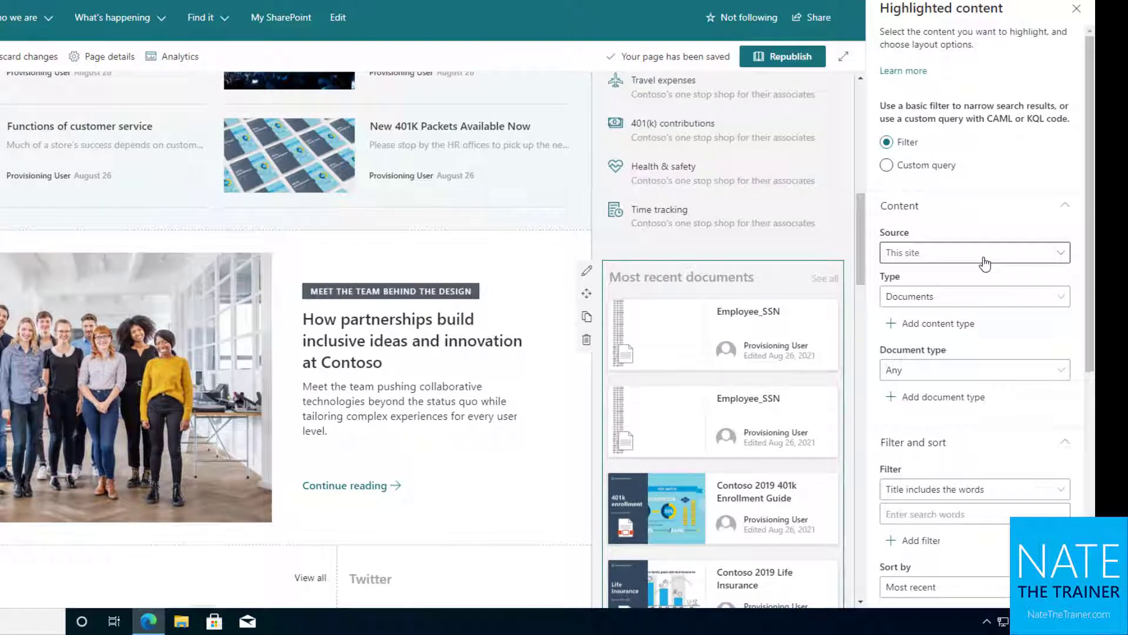
Set the highlighted content source to All sites and limit the document type to PowerPoint
left_click(985, 254)
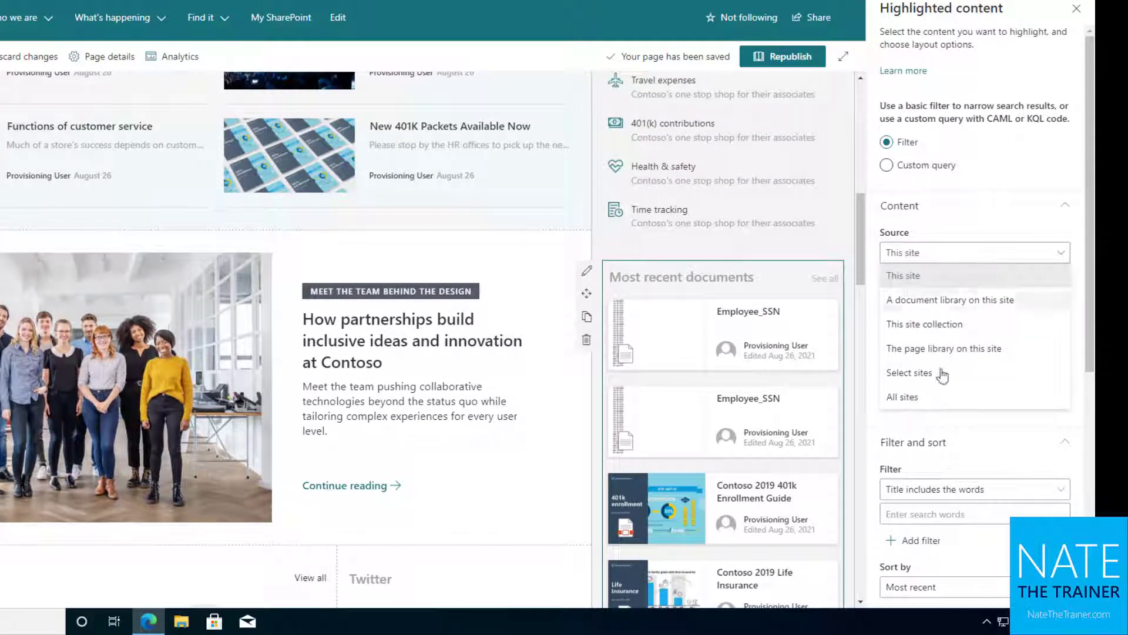
left_click(920, 404)
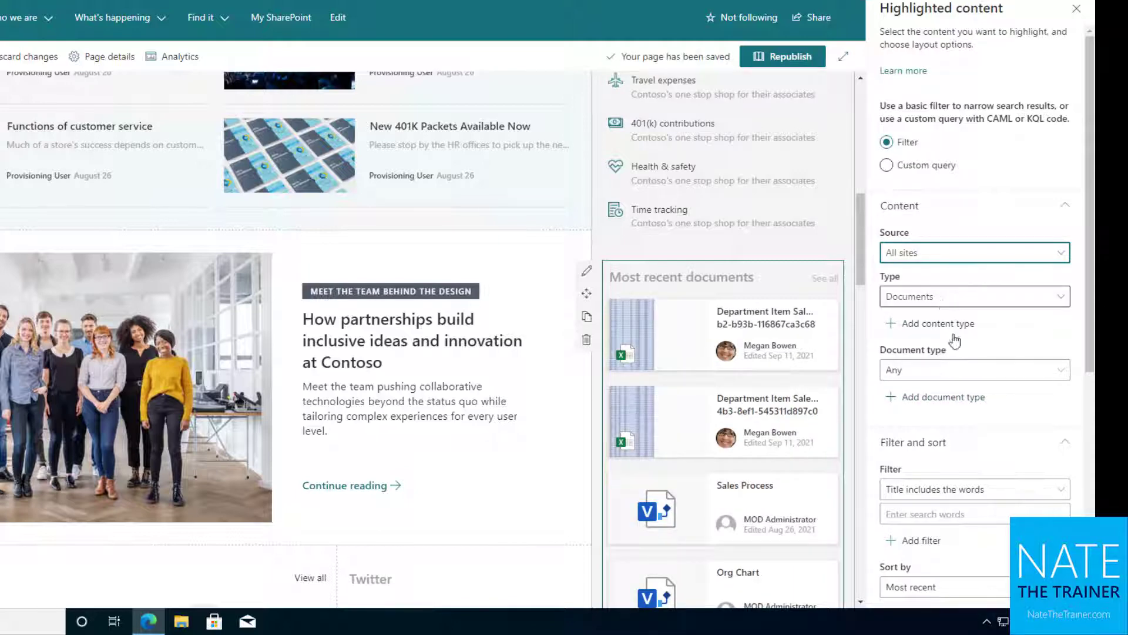
left_click(944, 370)
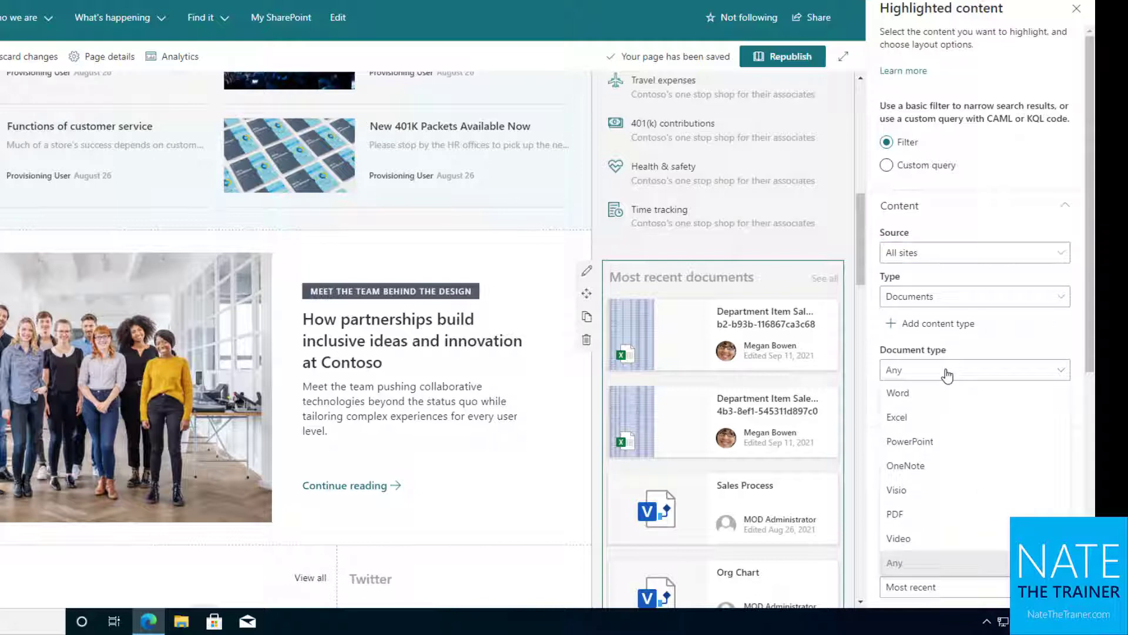
left_click(937, 448)
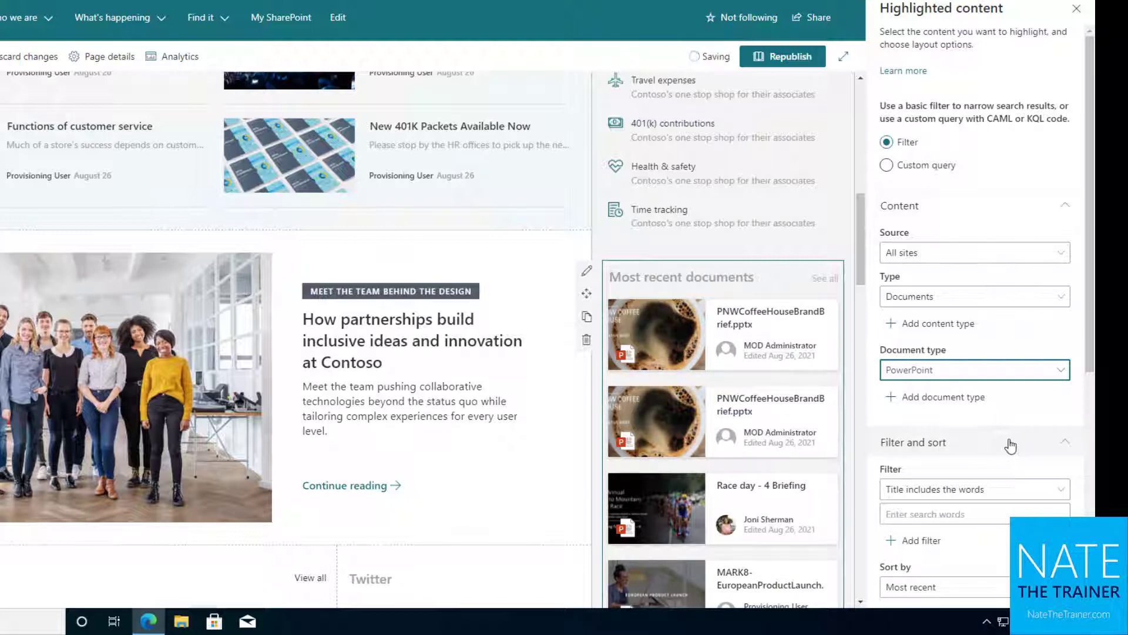
Review the filter choices available for the highlighted content
scroll(999, 447, "down", 4)
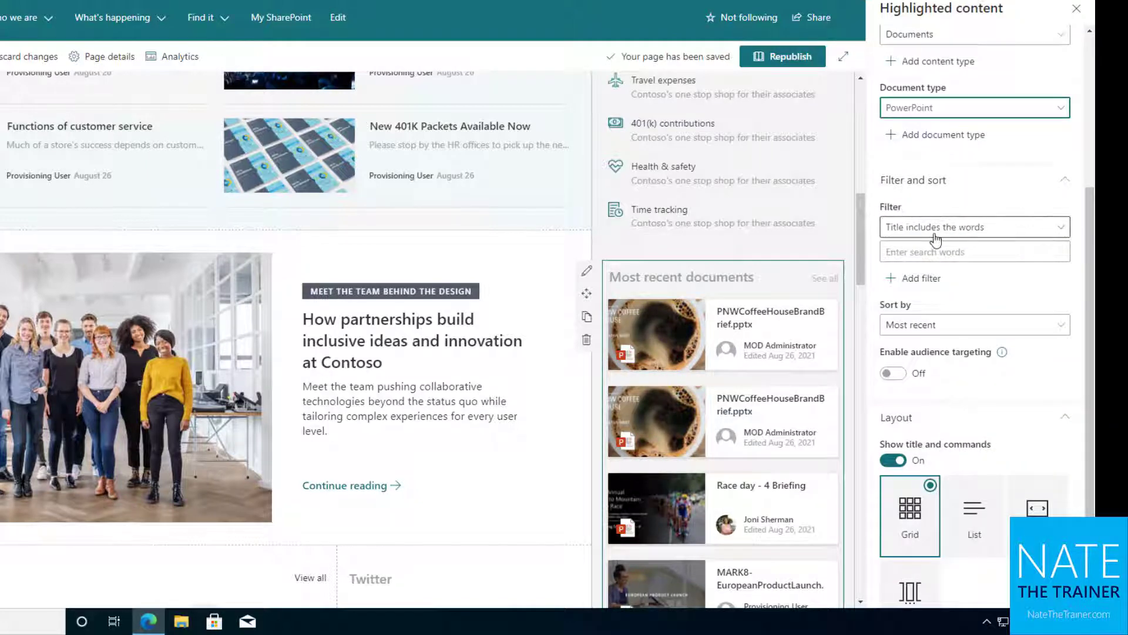
left_click(955, 234)
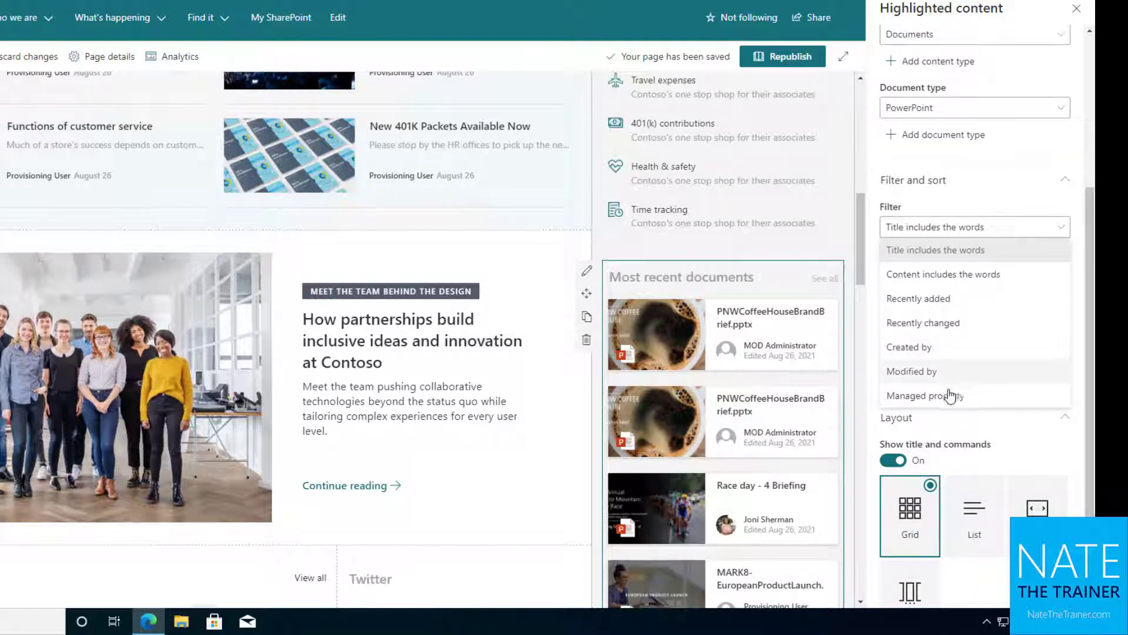
left_click(1040, 226)
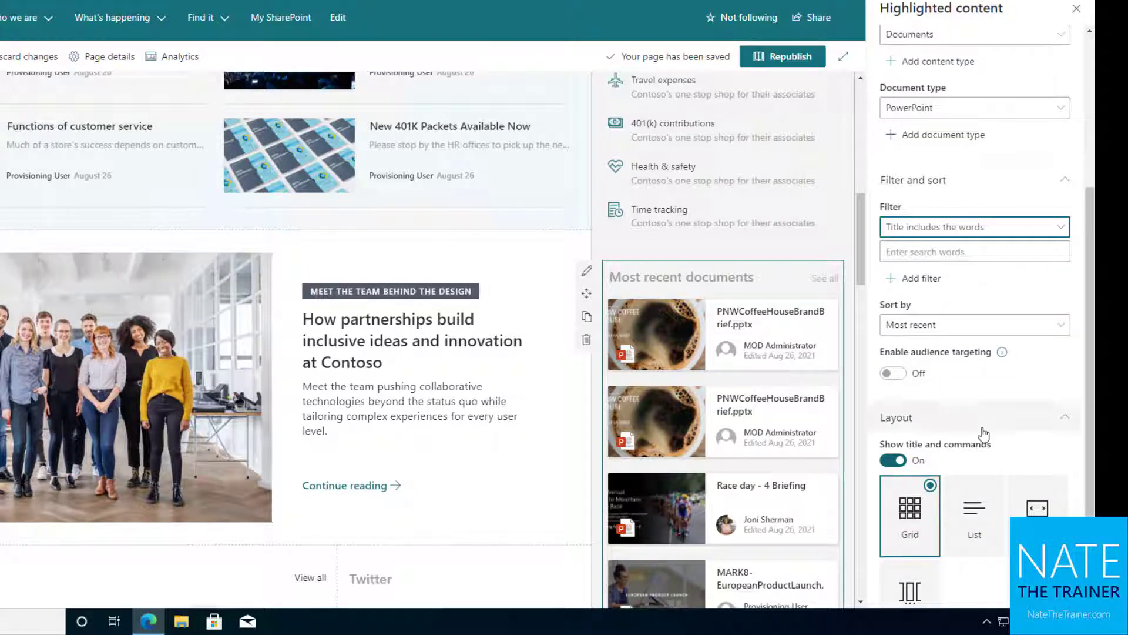
Try the List and Carousel layouts for the highlighted content and settle on Filmstrip
scroll(983, 435, "down", 2)
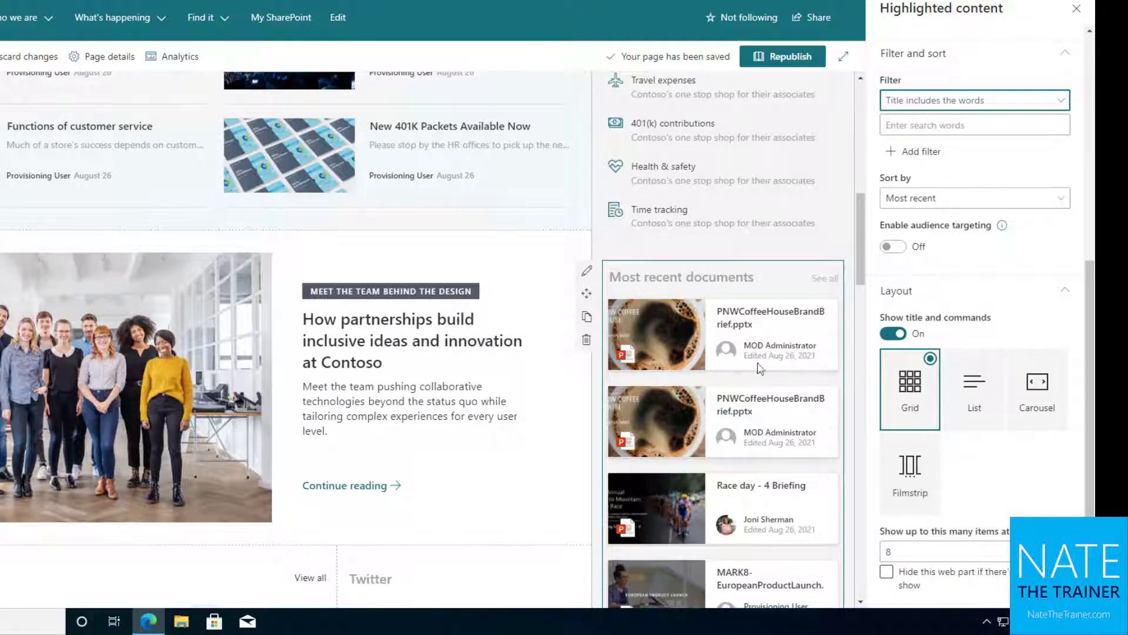
scroll(760, 367, "down", 1)
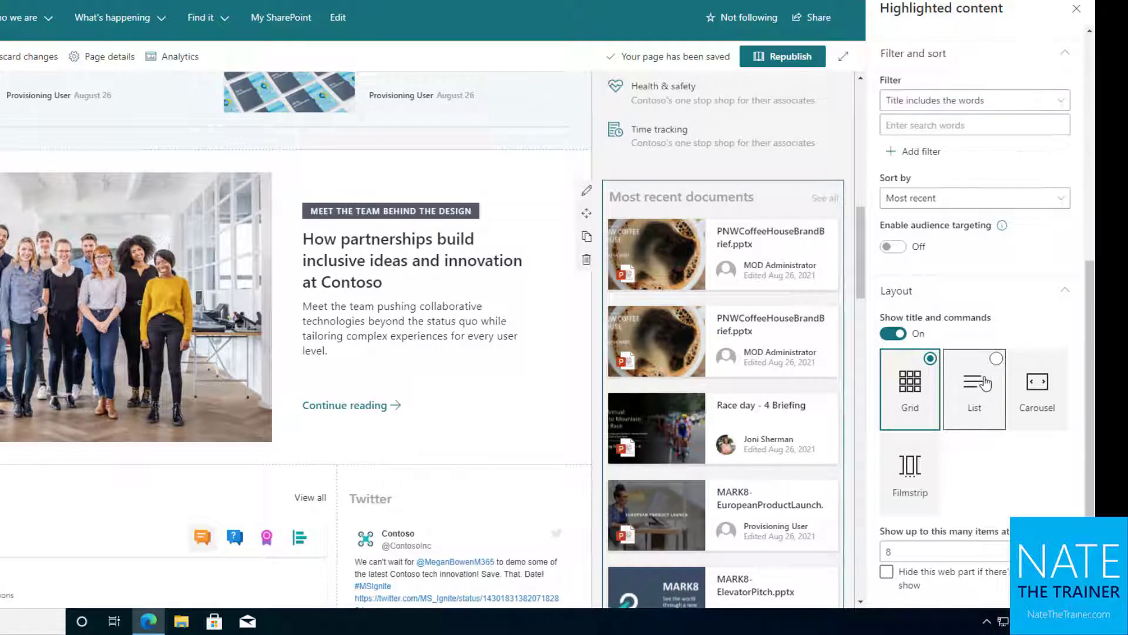
left_click(986, 384)
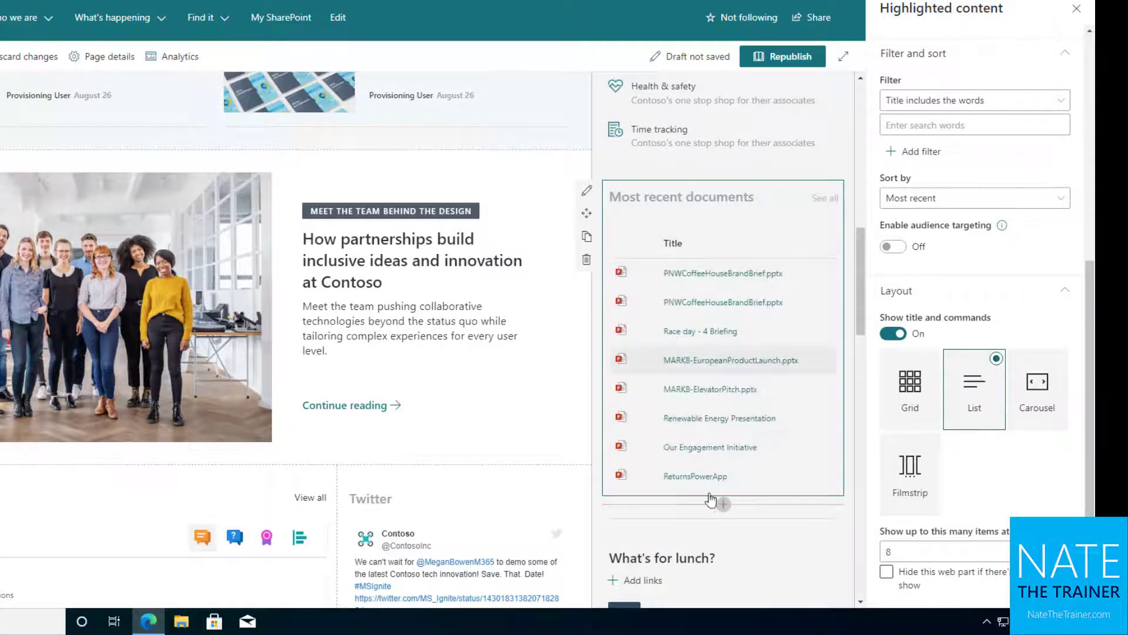
left_click(1035, 385)
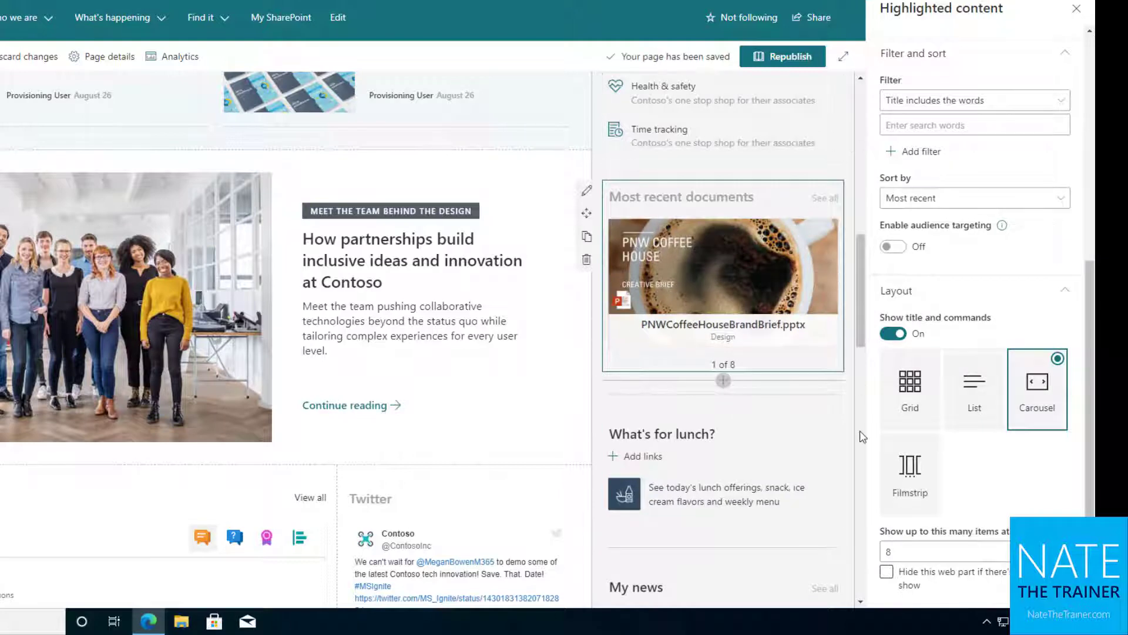
mouse_move(822, 288)
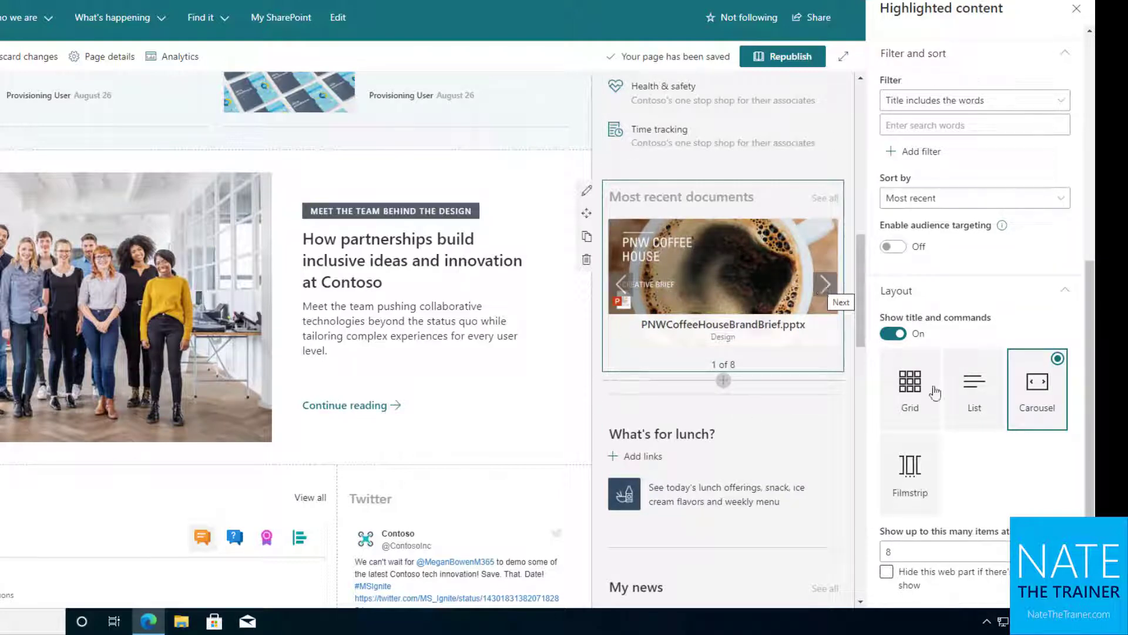
left_click(932, 454)
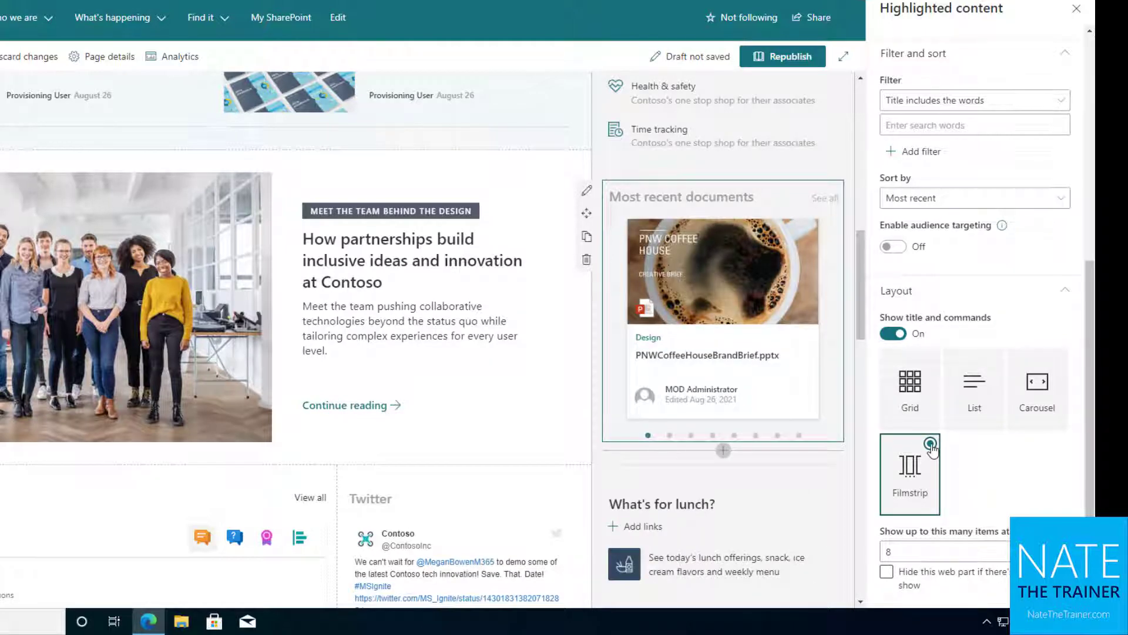
Title the Highlighted content web part "Recent presentations"
left_click(704, 198)
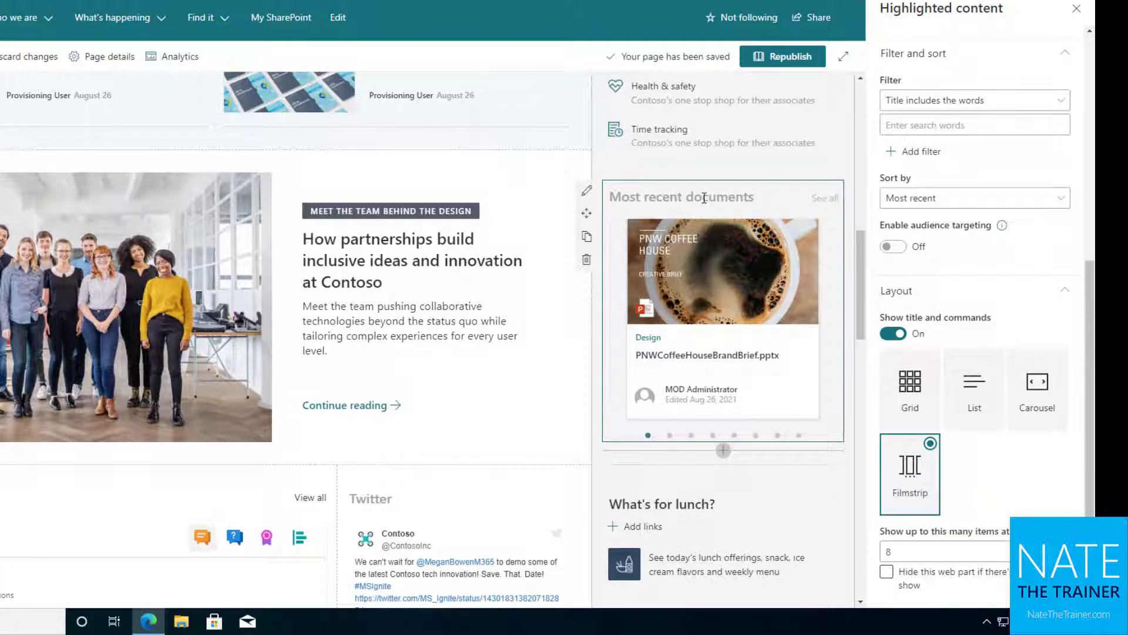
type("Recent prese")
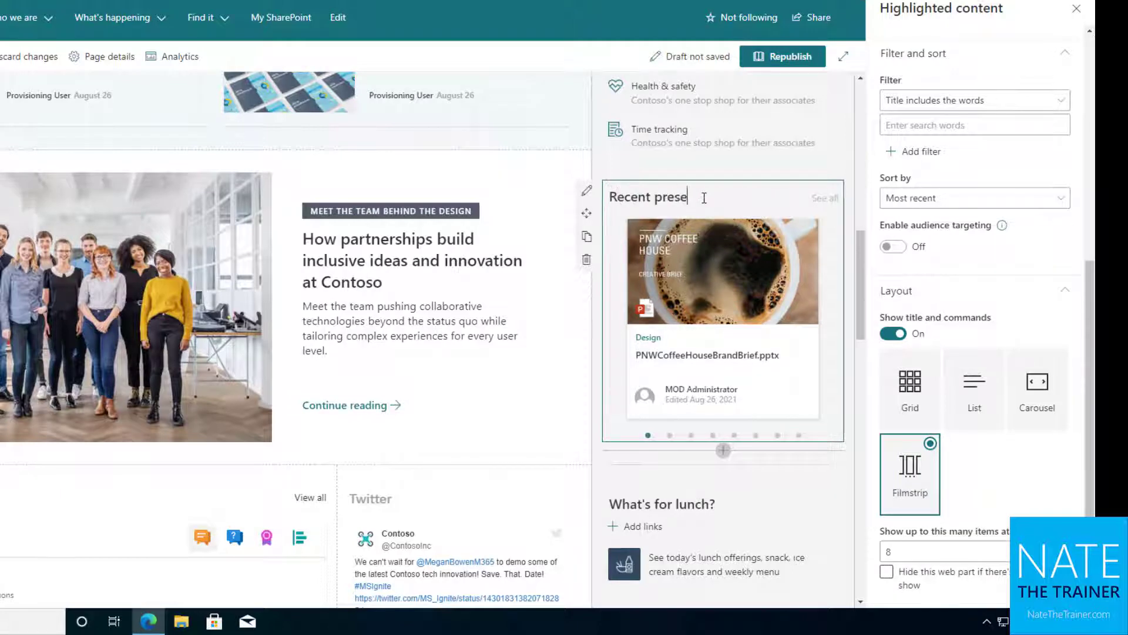
type("ntations")
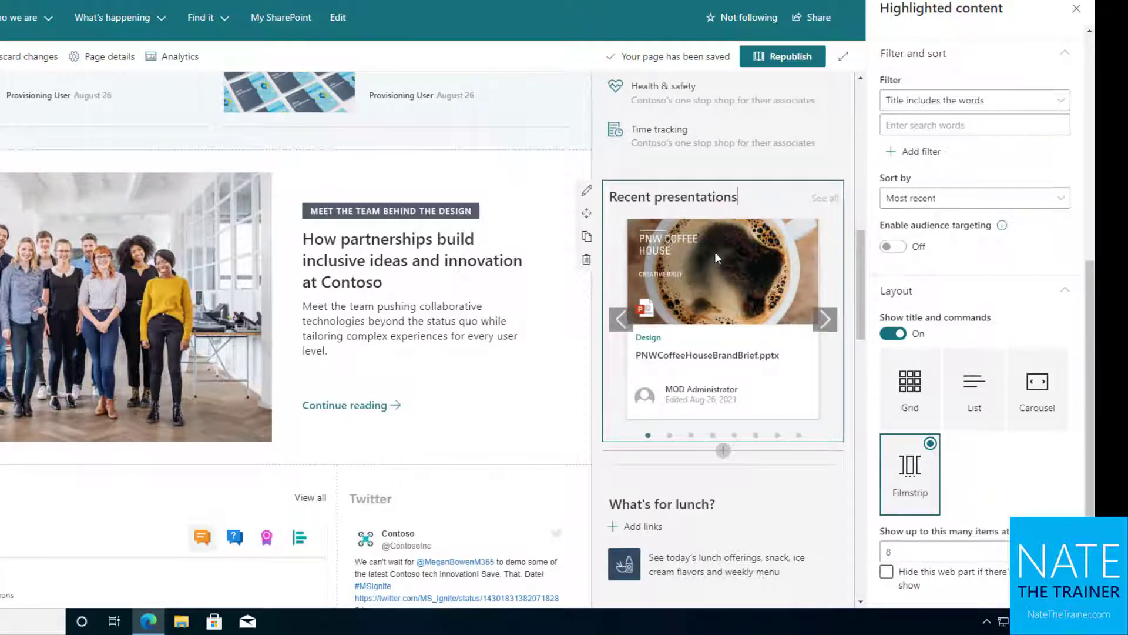
scroll(940, 283, "up", 7)
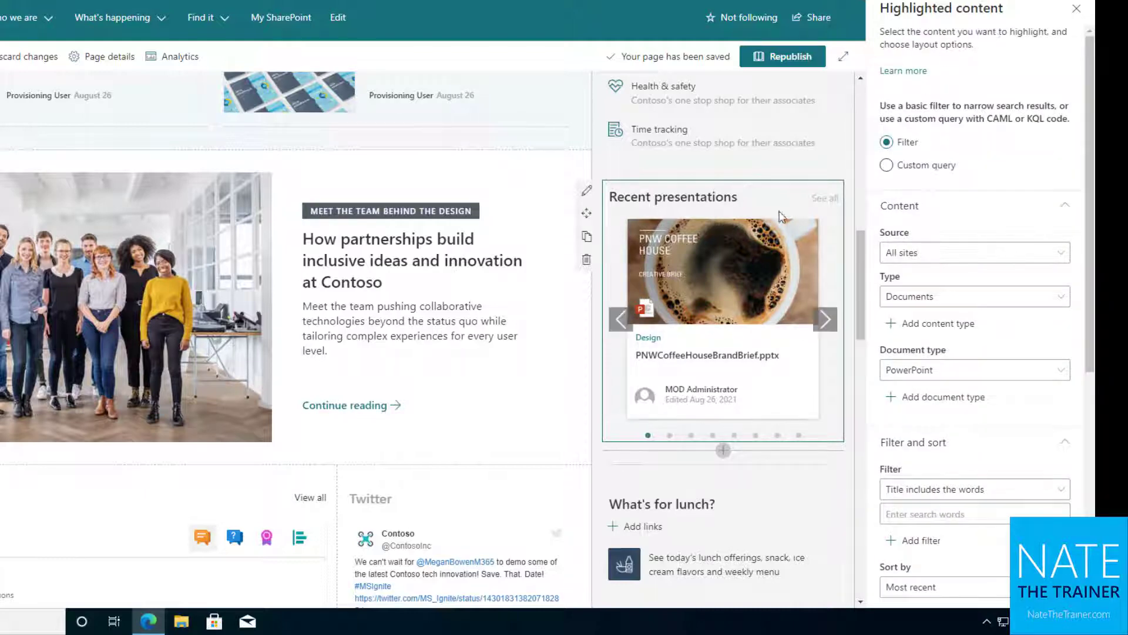
Add an Events web part directly above Recent presentations and set its source to All sites
left_click(722, 171)
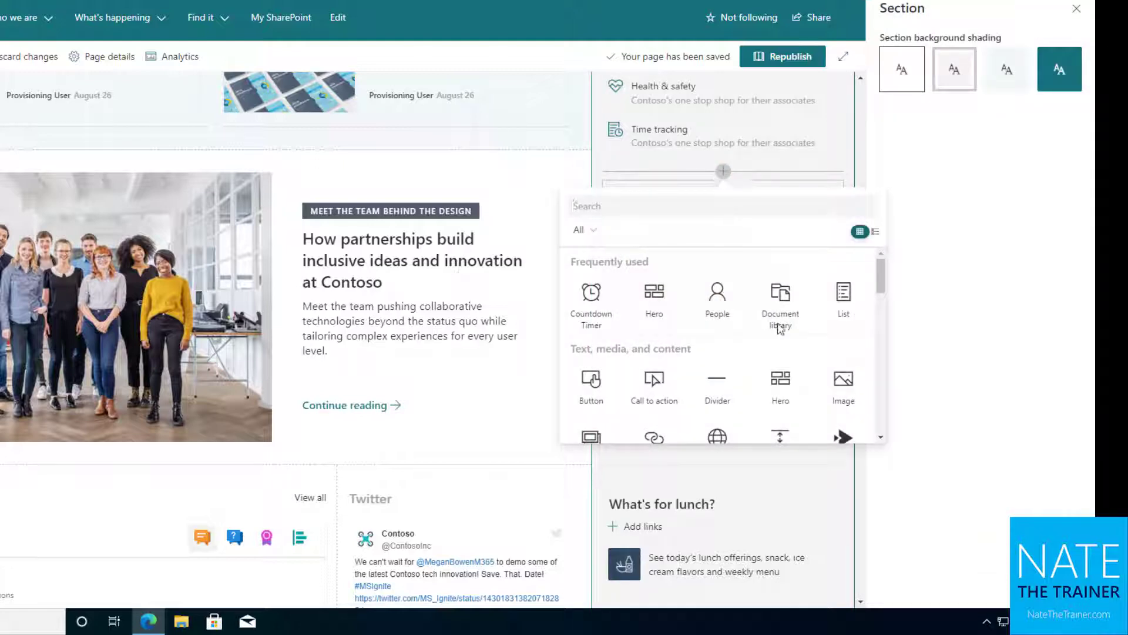
scroll(780, 323, "down", 2)
scroll(780, 326, "down", 5)
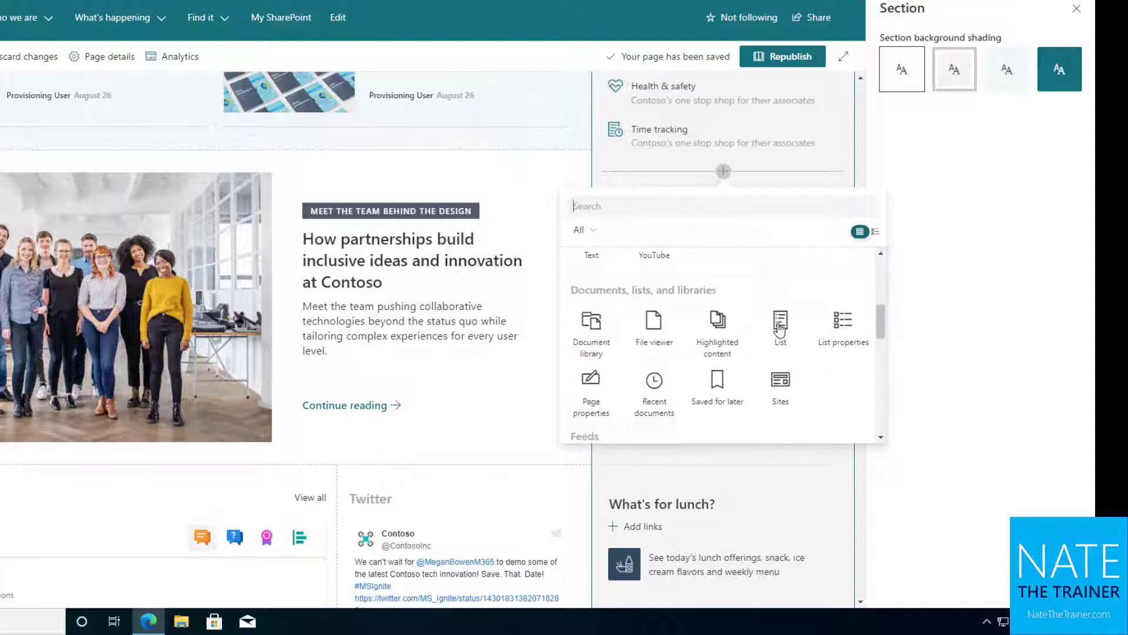
left_click(654, 376)
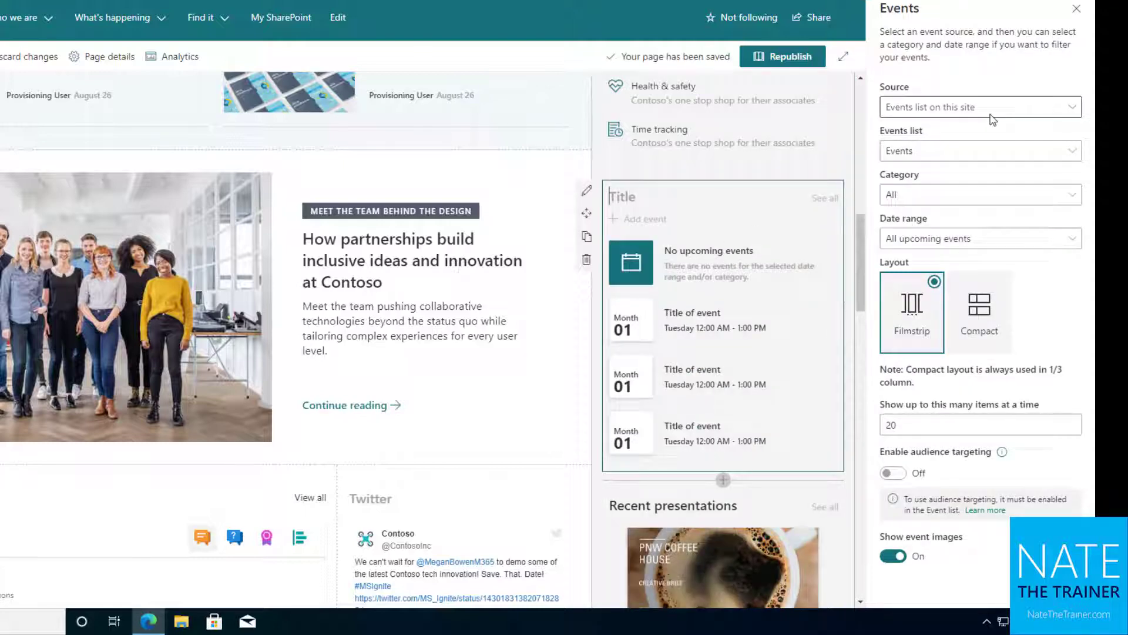
left_click(958, 112)
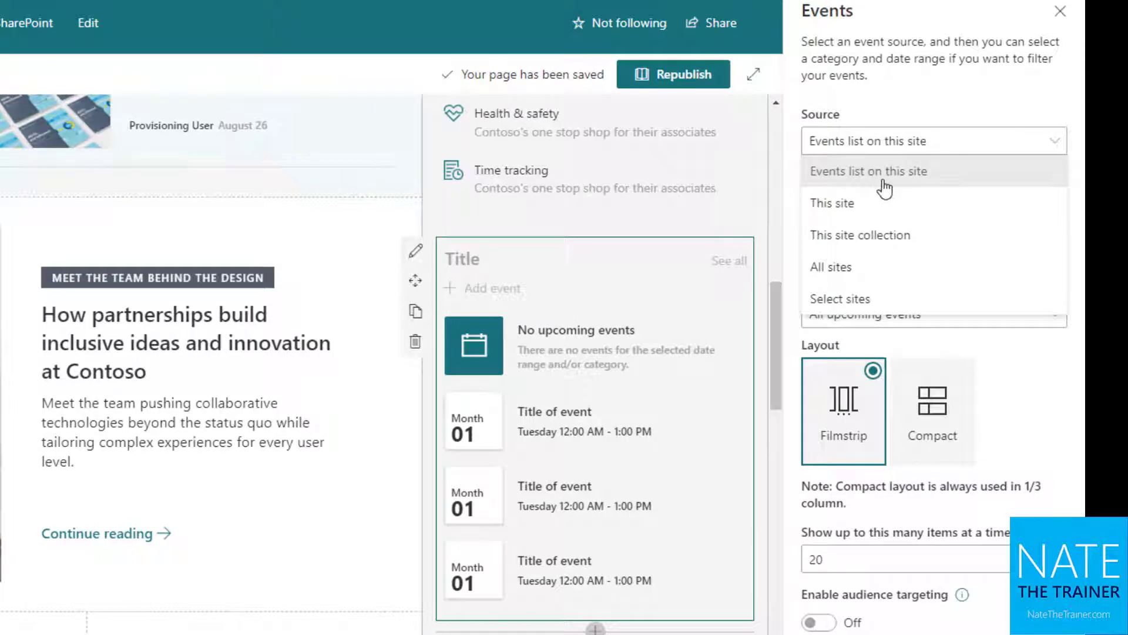
left_click(871, 271)
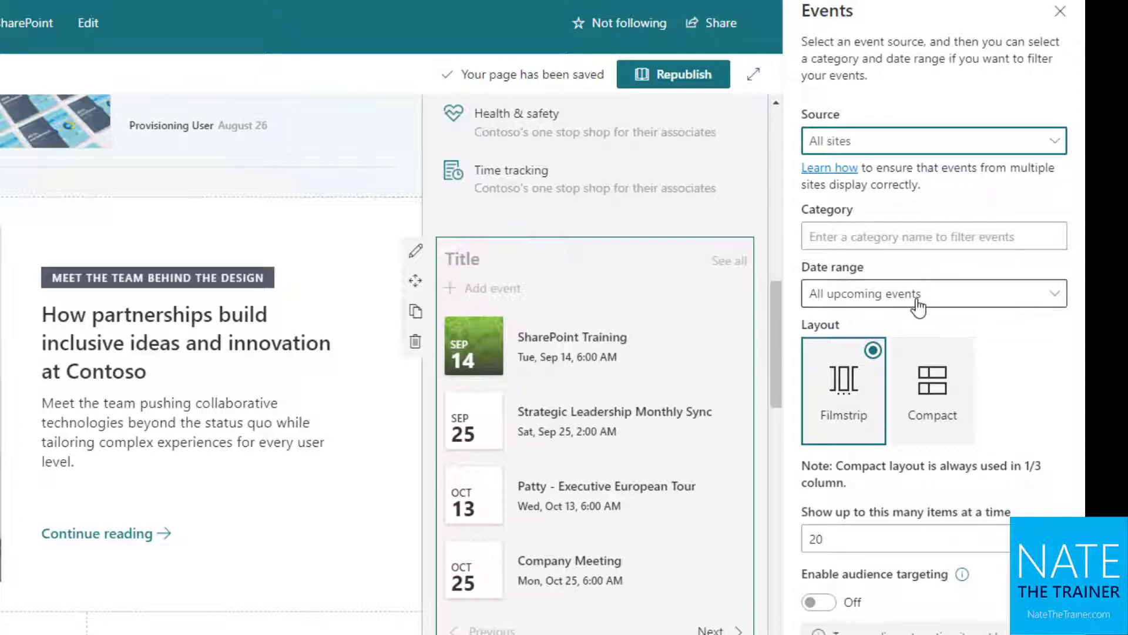
Compare the Compact and Filmstrip layouts for the events in the narrow column, ending on Compact
left_click(958, 361)
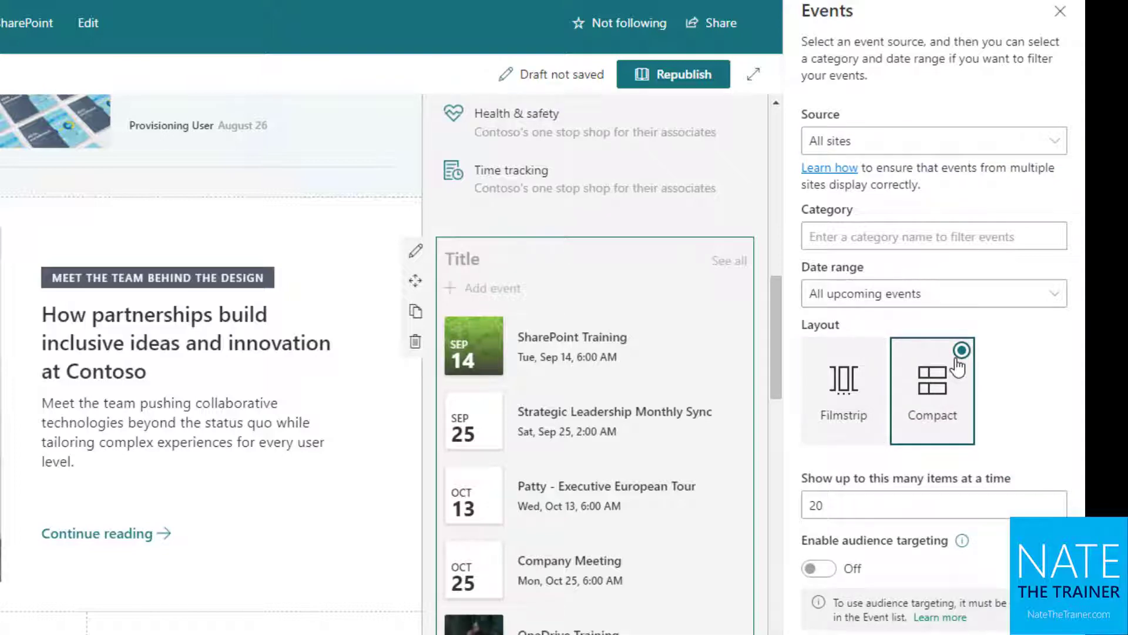
left_click(858, 371)
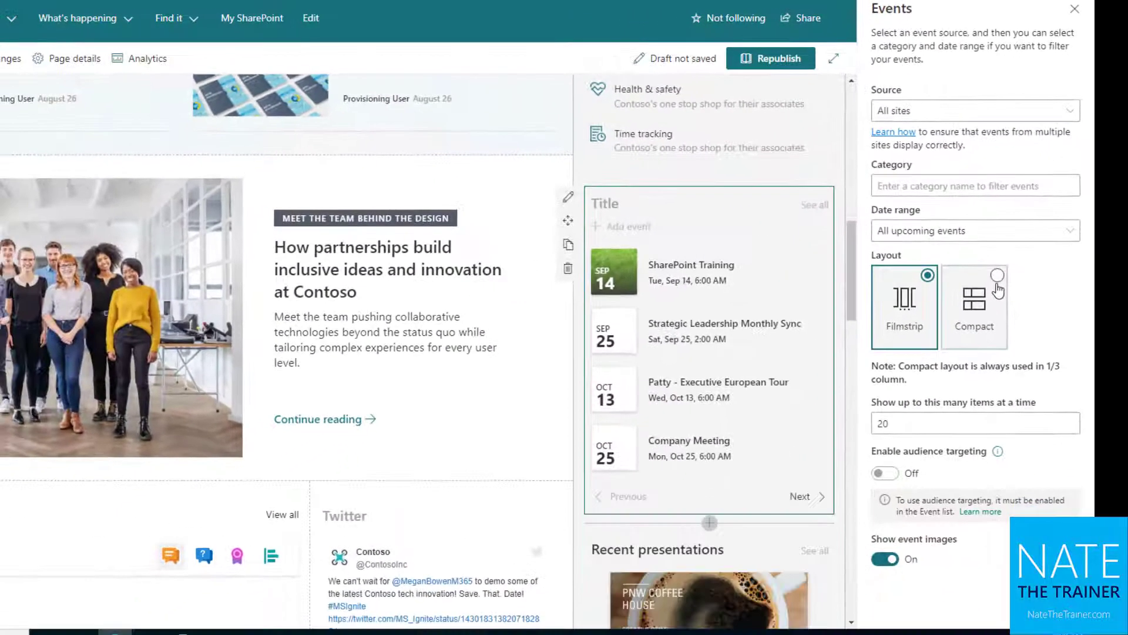
left_click(998, 276)
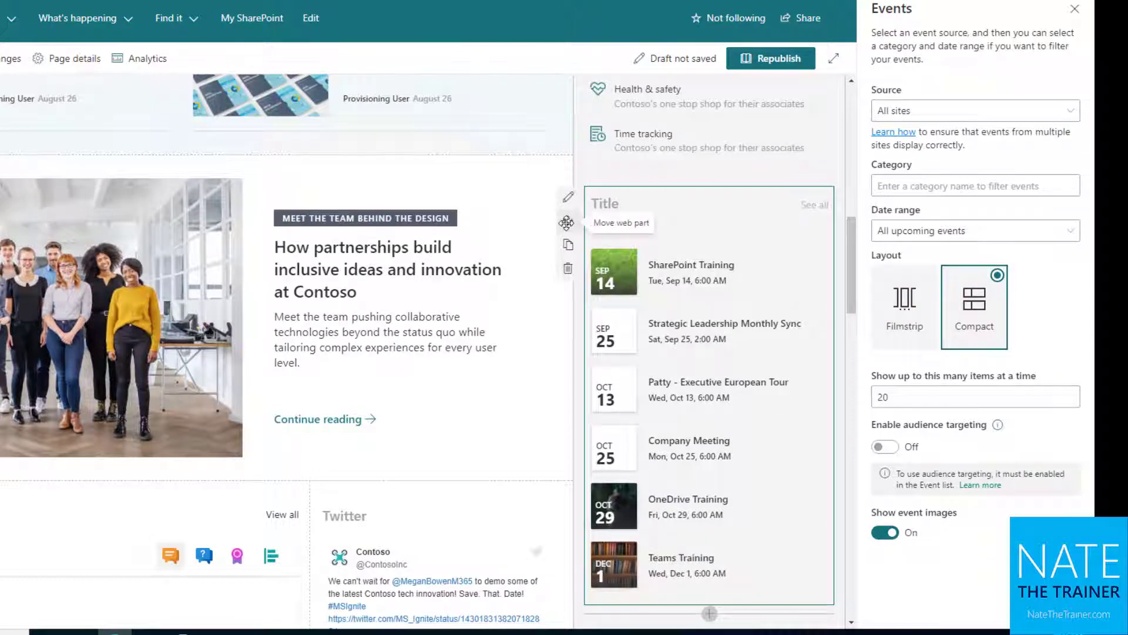
Move the Events web part into the wide column above the team article and switch its layout to Filmstrip
left_click_drag(568, 221, 185, 168)
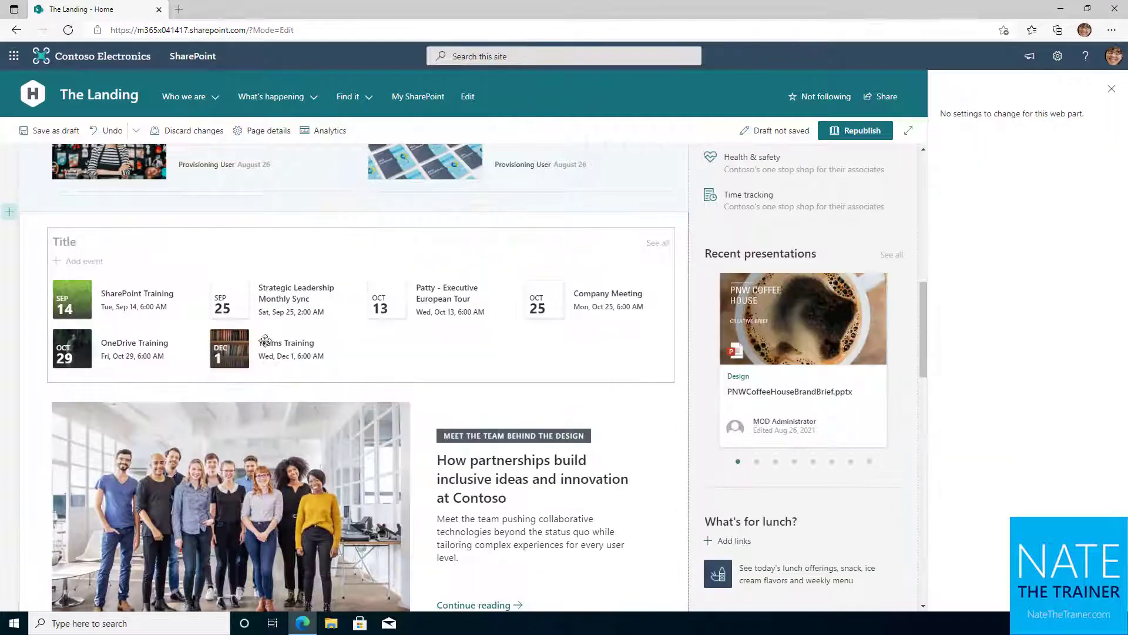
left_click(564, 352)
left_click(987, 327)
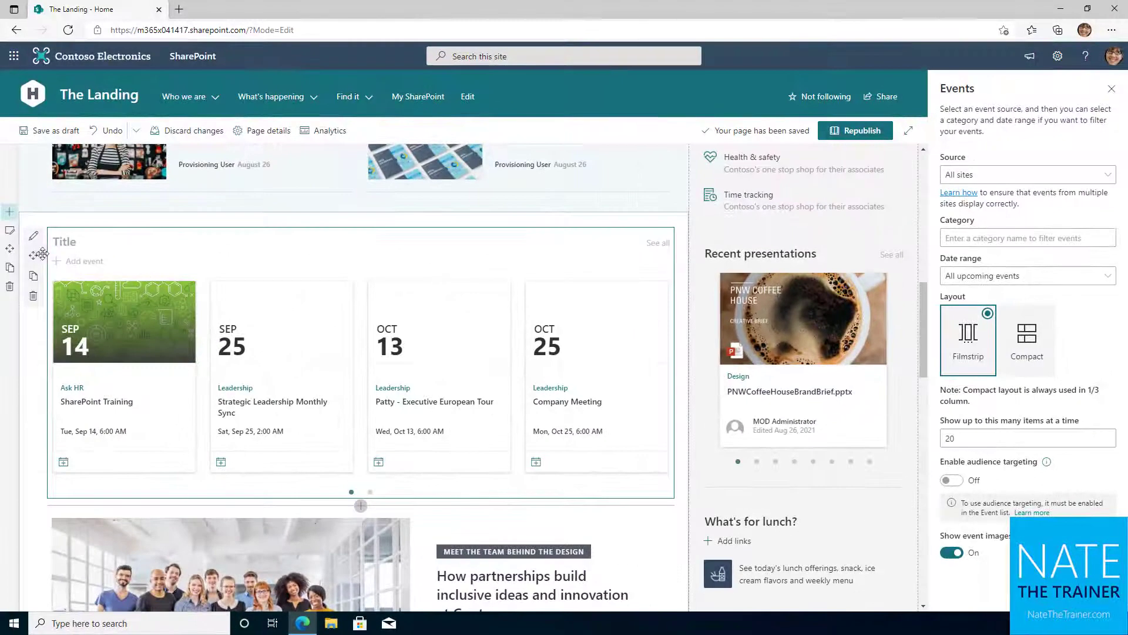
Move the Events web part back above Recent presentations and title it "Upcoming events"
left_click_drag(33, 255, 817, 277)
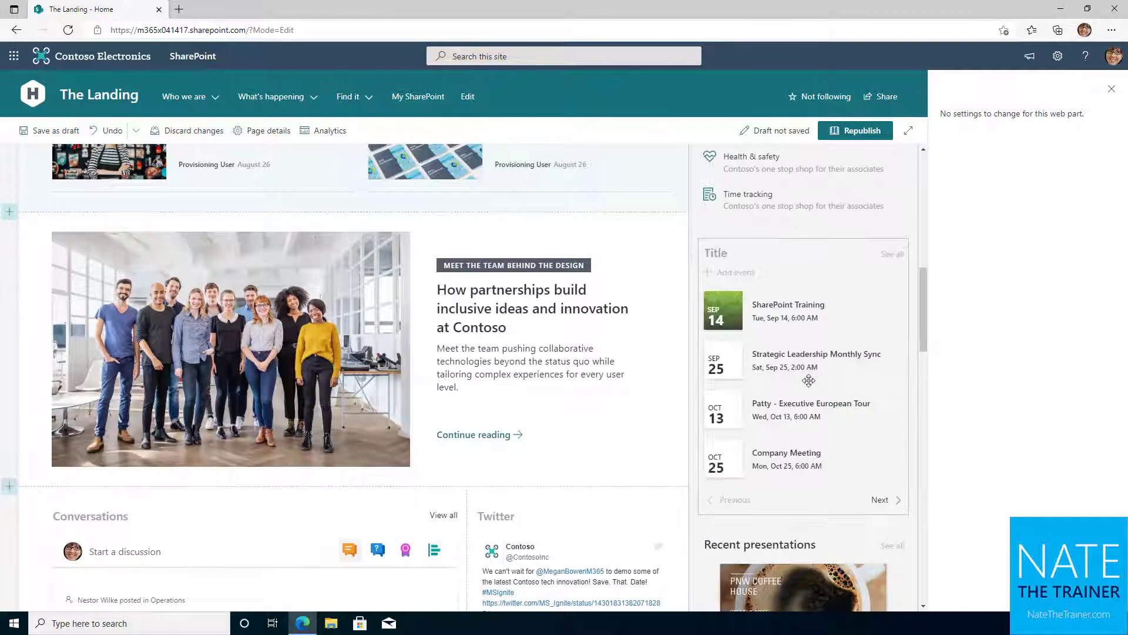
left_click(848, 247)
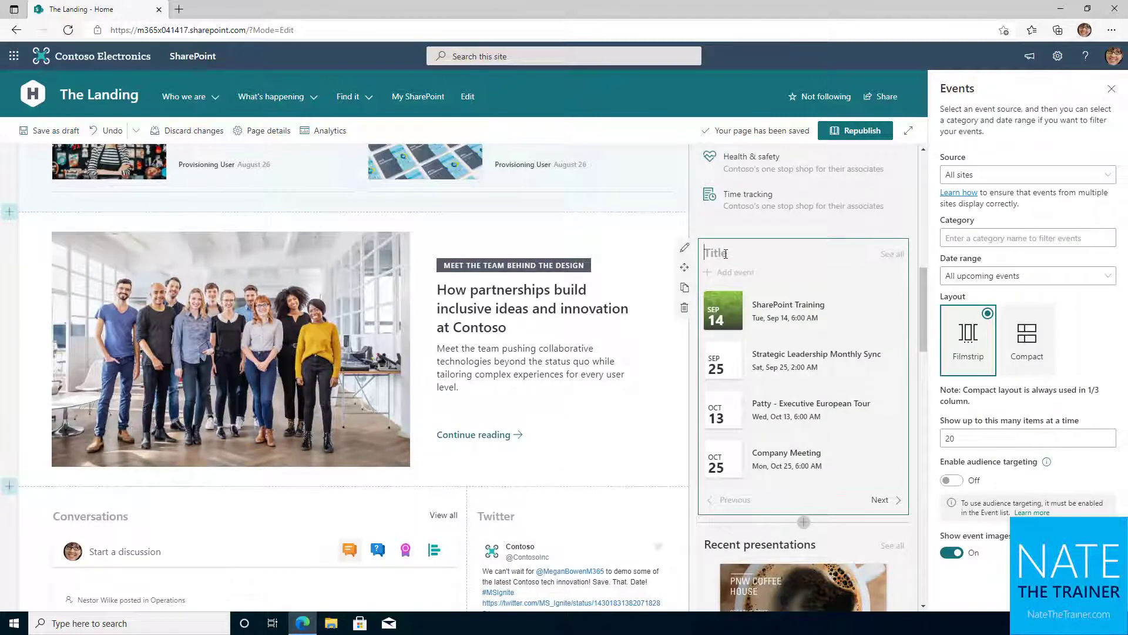
type("Upcoming events")
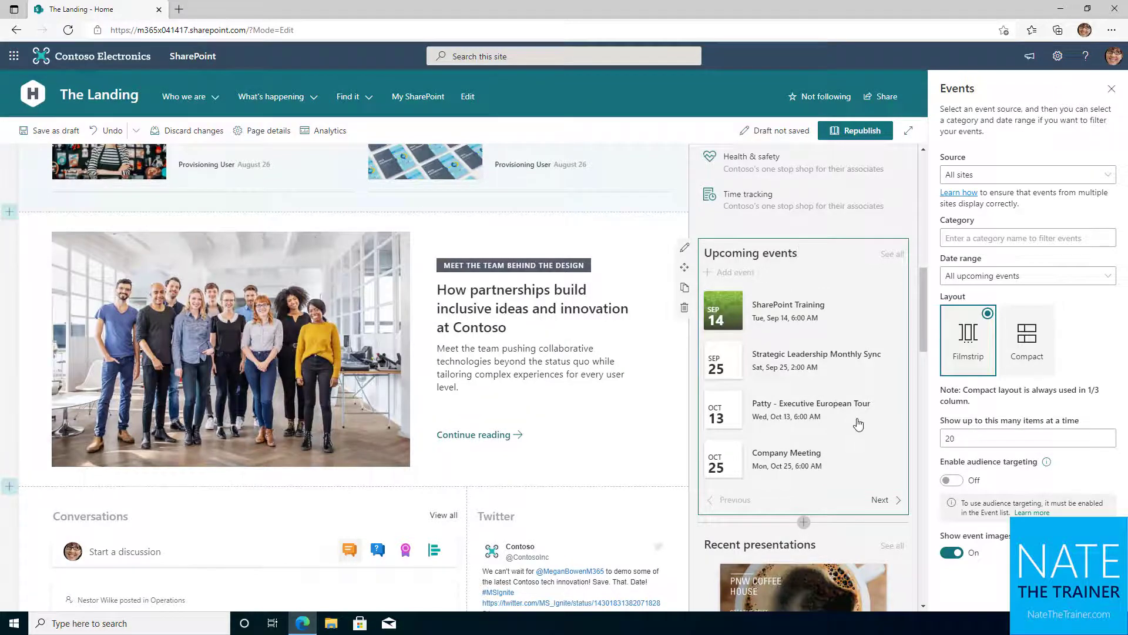
Look over the news, upcoming events and recent presentations rolled up on the landing page
scroll(798, 417, "up", 5)
scroll(798, 417, "up", 4)
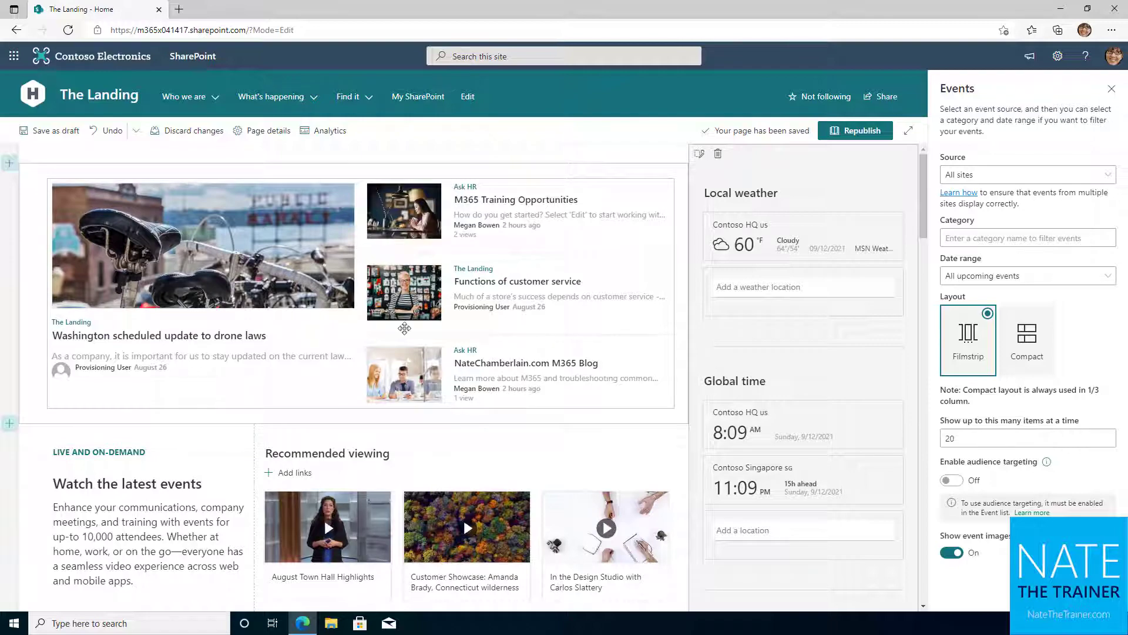
scroll(496, 360, "down", 9)
scroll(680, 347, "down", 3)
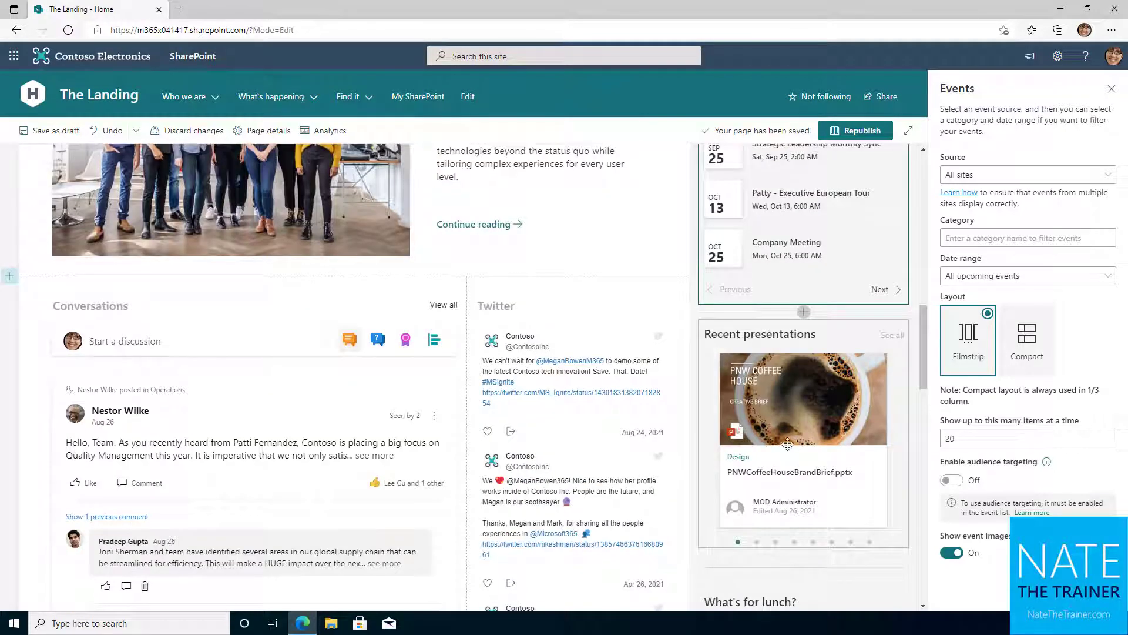
scroll(778, 430, "up", 2)
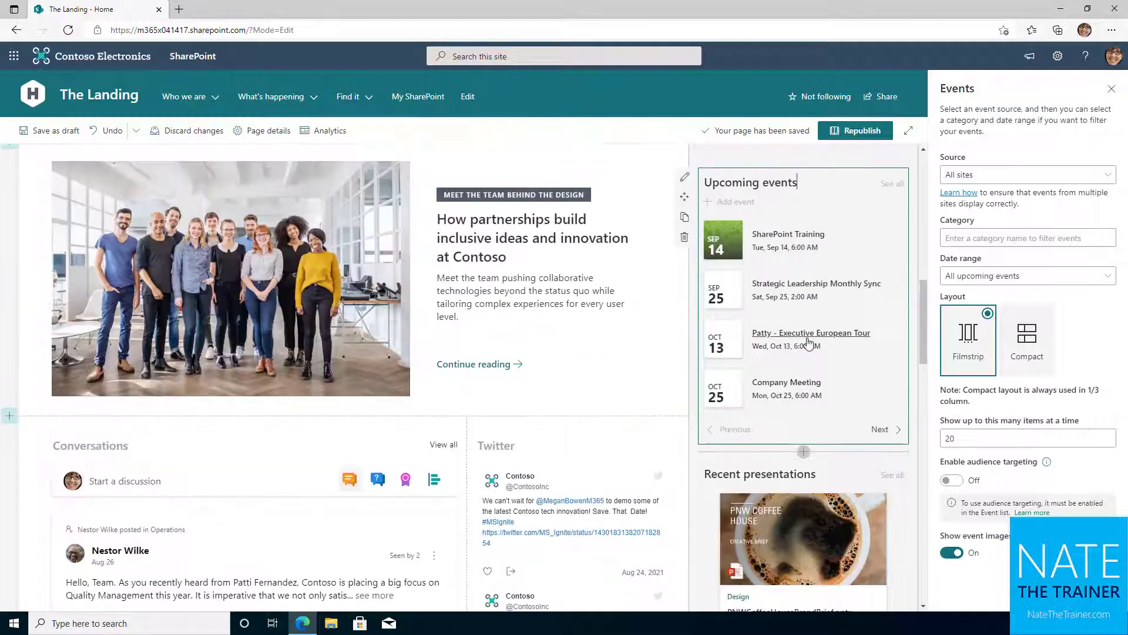